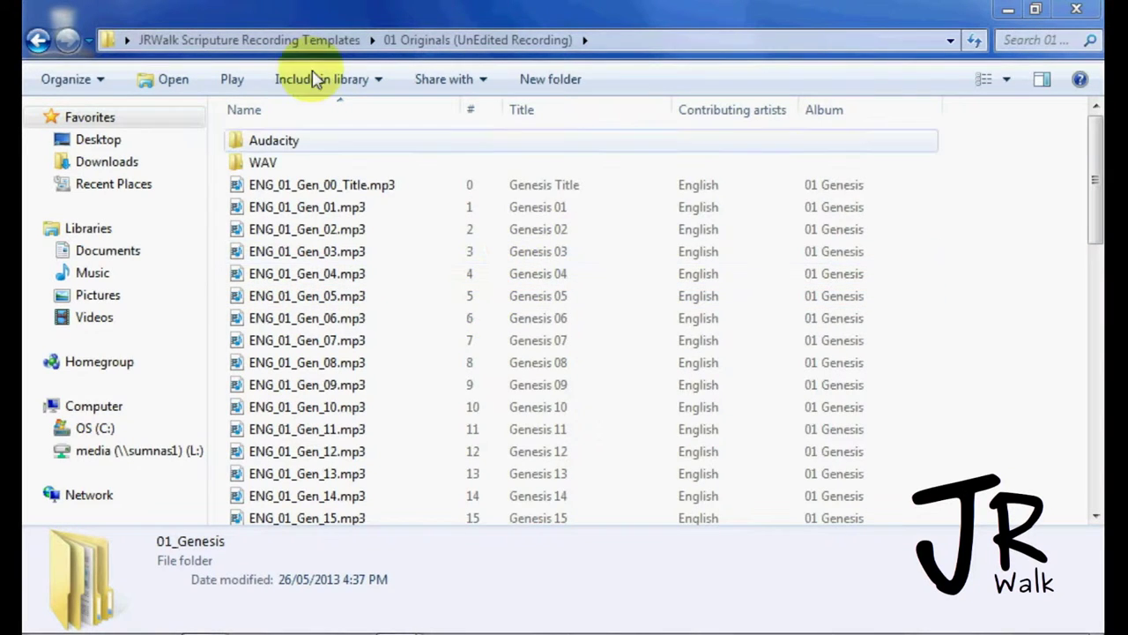
# - Go up to JRWalk Scripture Recording Templates and open the 01 Originals (UnEdited Recording) folder
pyautogui.click(324, 47)
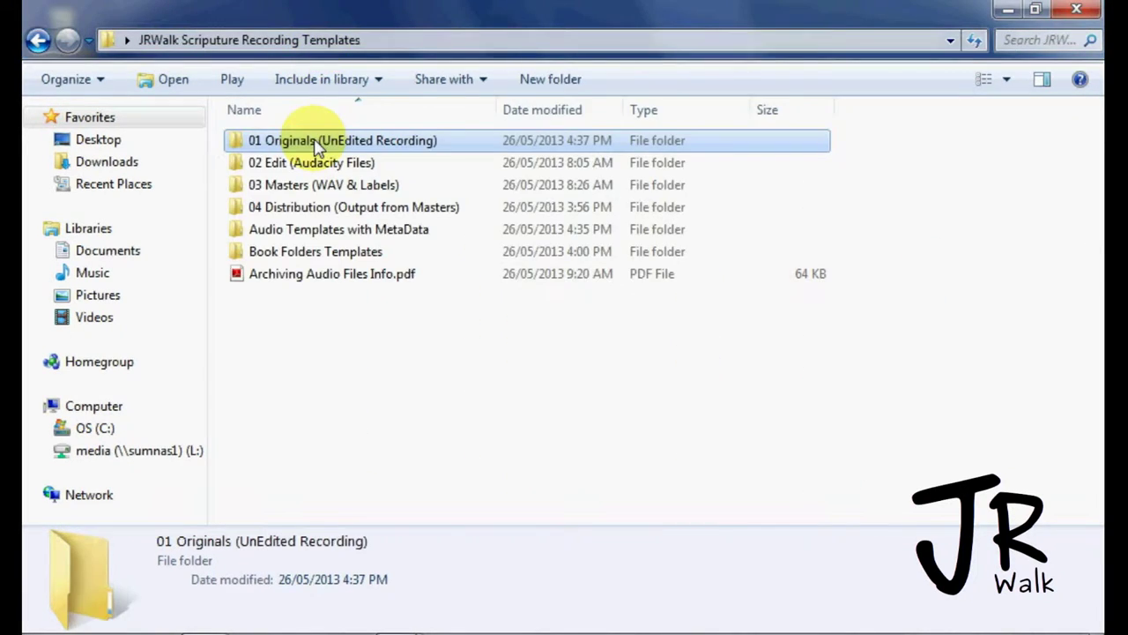
pyautogui.doubleClick(302, 145)
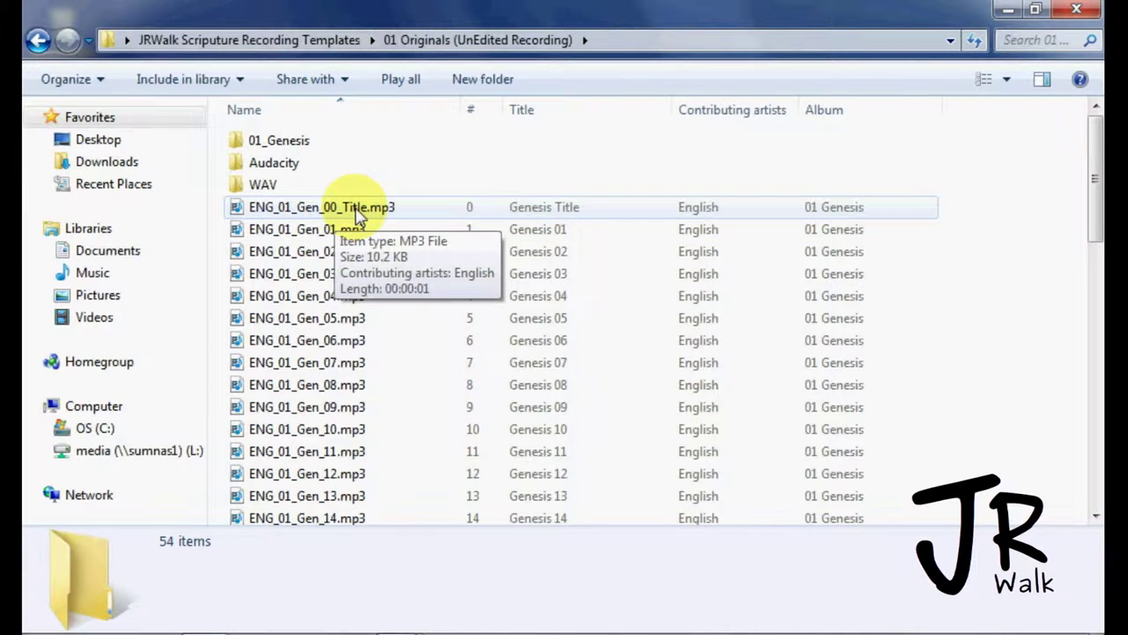
# - Open ENG_01_Gen_00_Title.mp3 with Program Files\Audacity\audacity.exe, always using it as the default program
pyautogui.click(357, 214)
pyautogui.rightClick(358, 211)
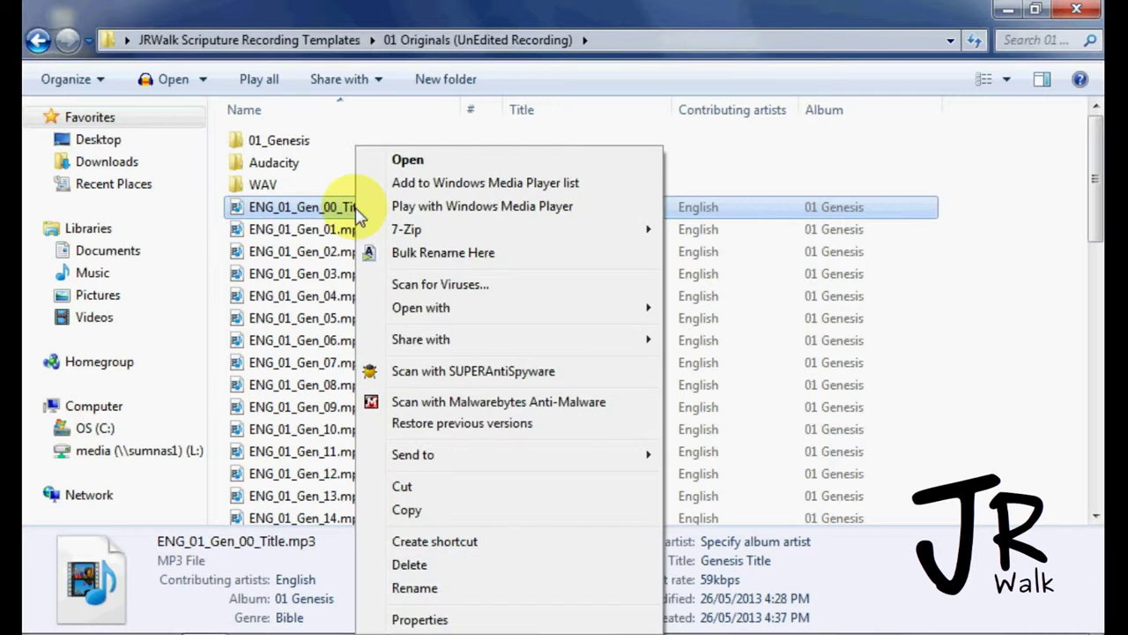
pyautogui.moveTo(427, 314)
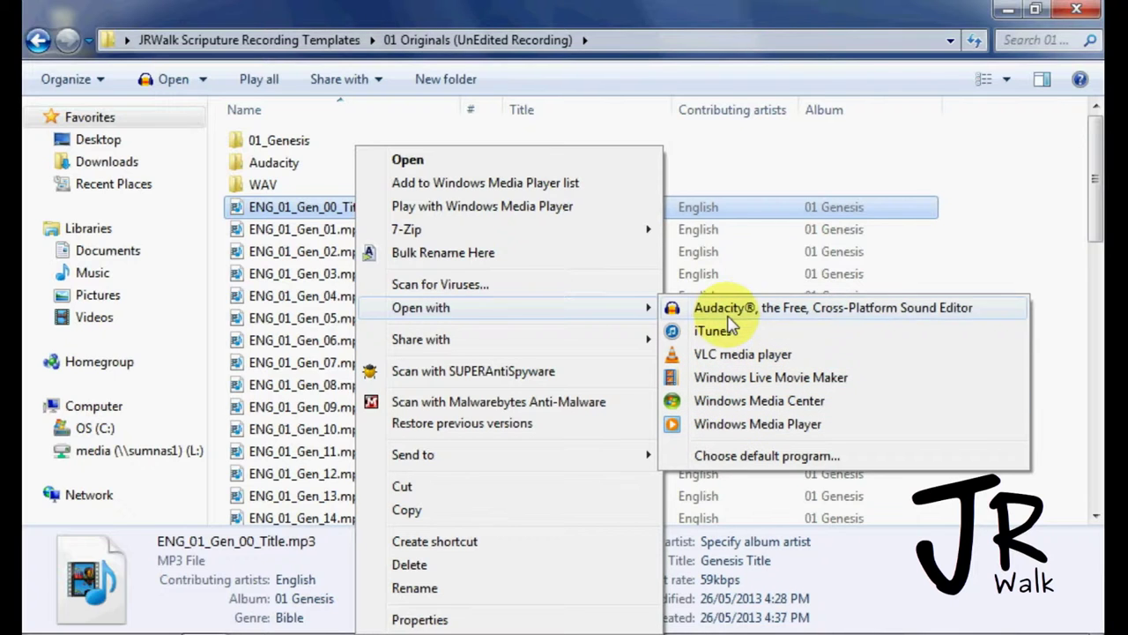
pyautogui.click(716, 457)
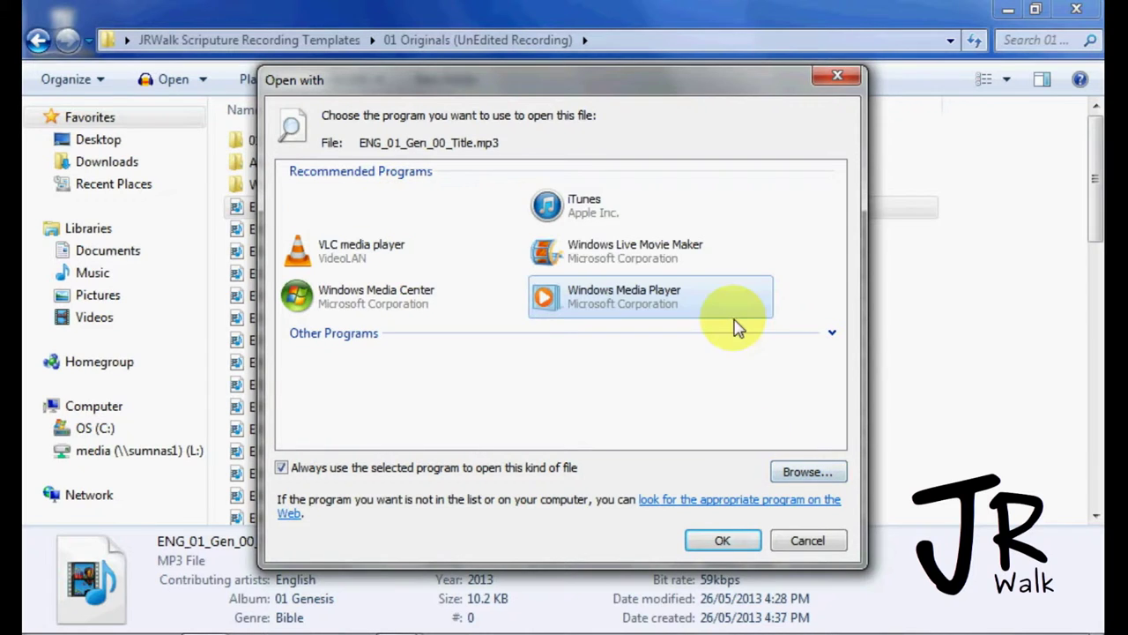
pyautogui.click(806, 475)
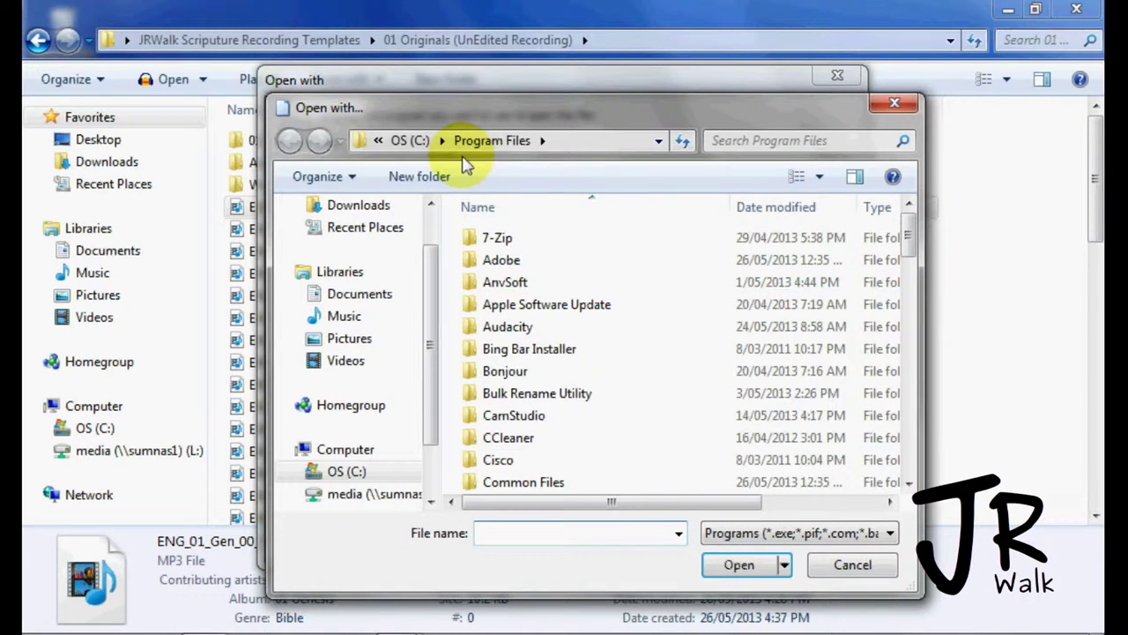
pyautogui.doubleClick(506, 327)
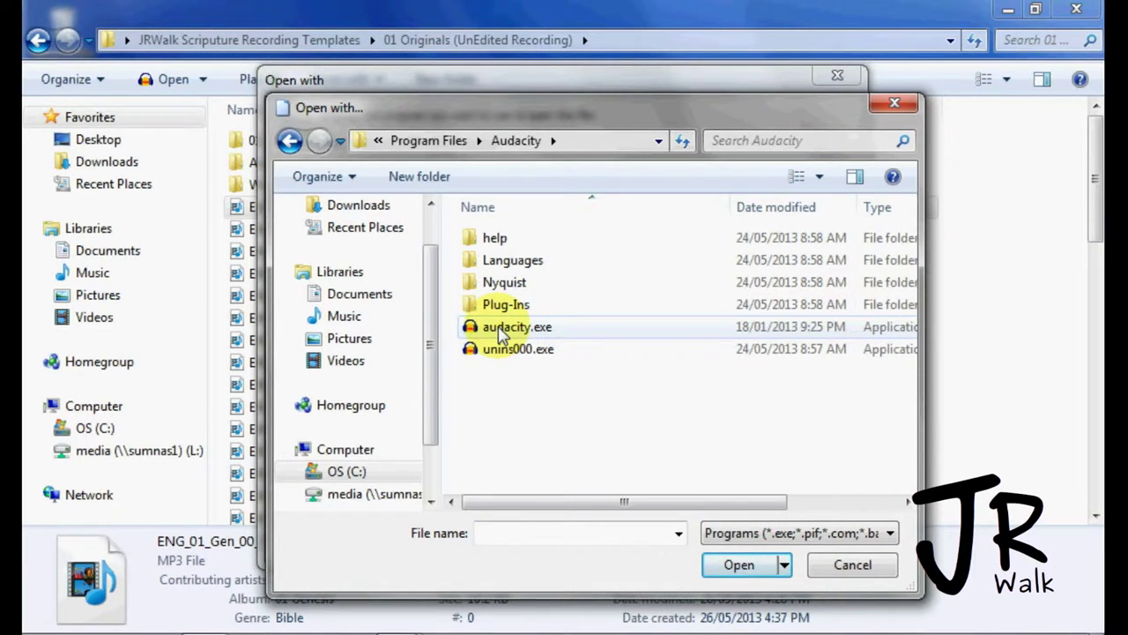
pyautogui.doubleClick(503, 333)
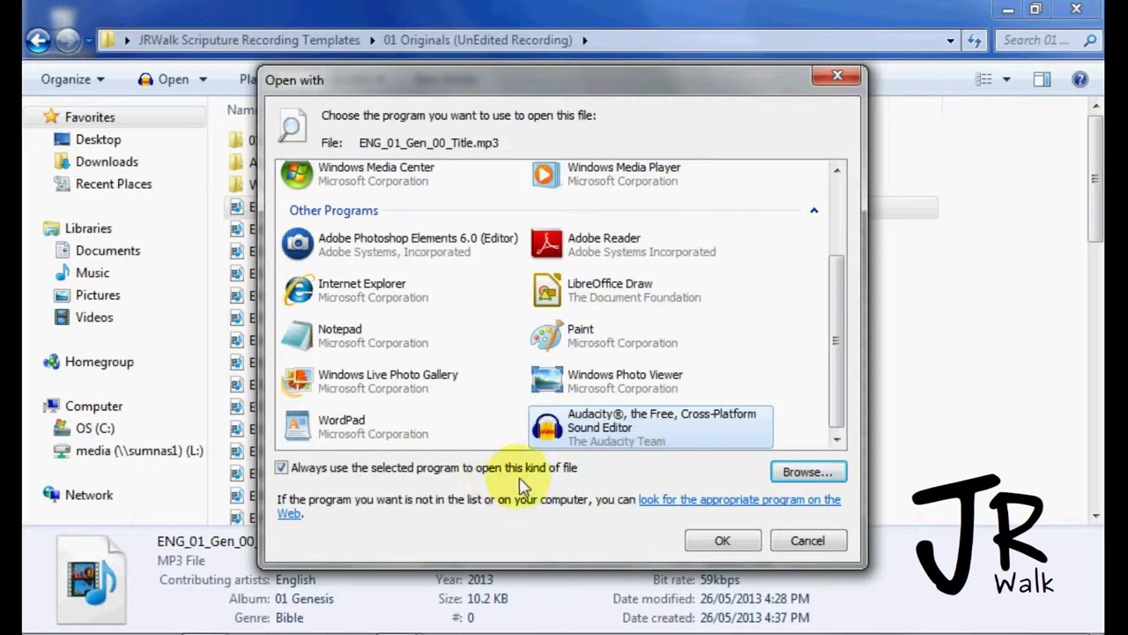
pyautogui.click(722, 543)
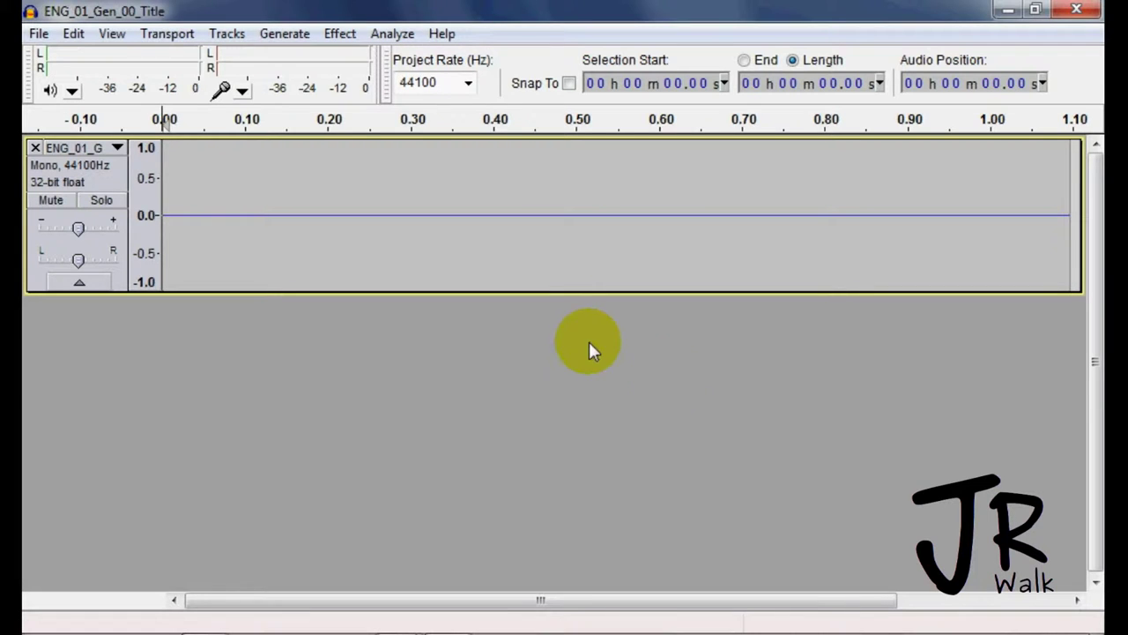
# - Delete the title template's placeholder audio, record a new 2.23-second take, and select it all
pyautogui.doubleClick(302, 202)
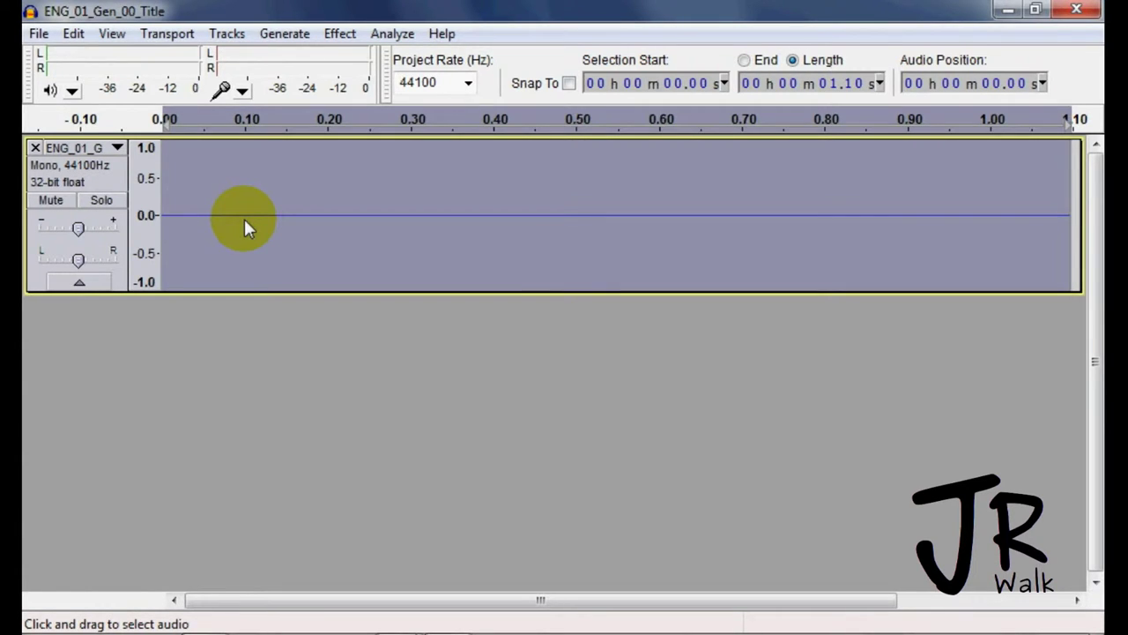
pyautogui.press('Delete')
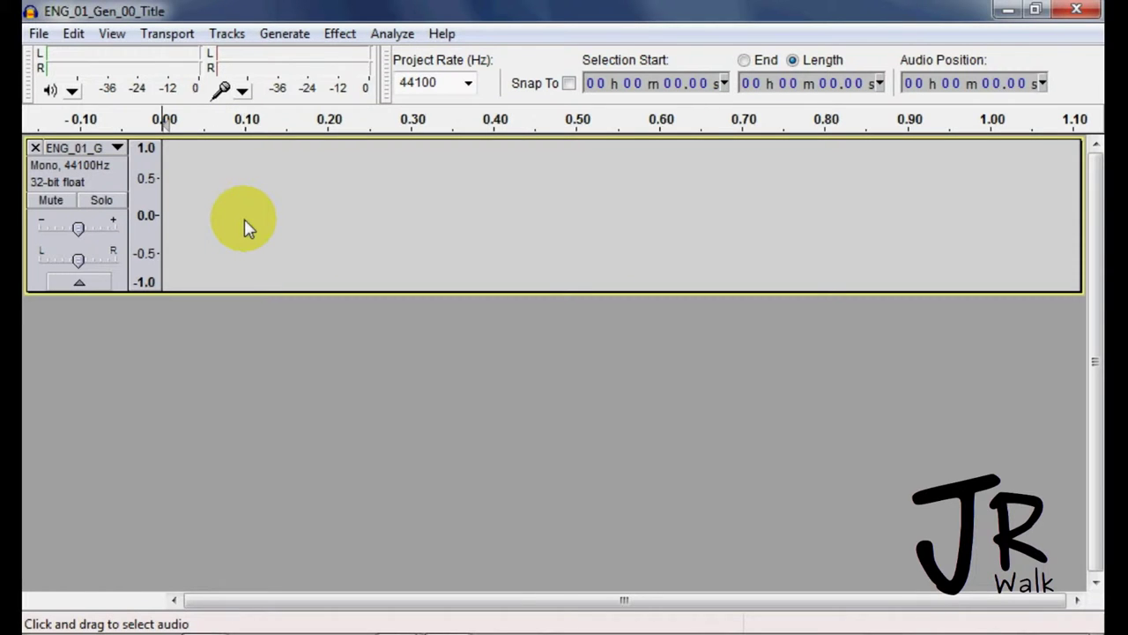
pyautogui.press('r')
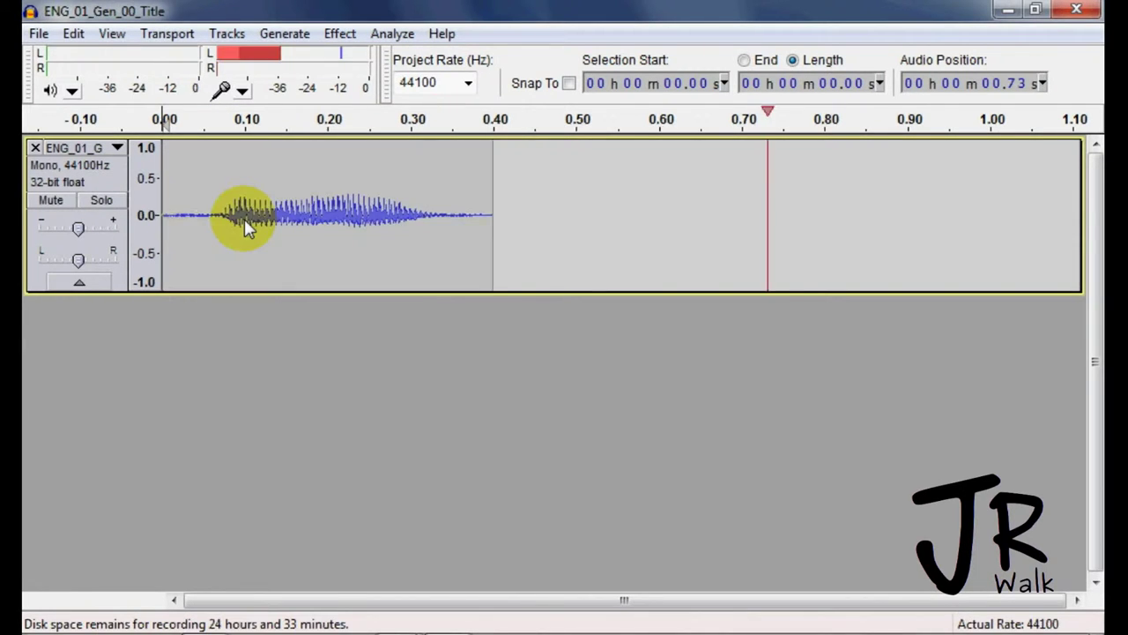
pyautogui.press('space')
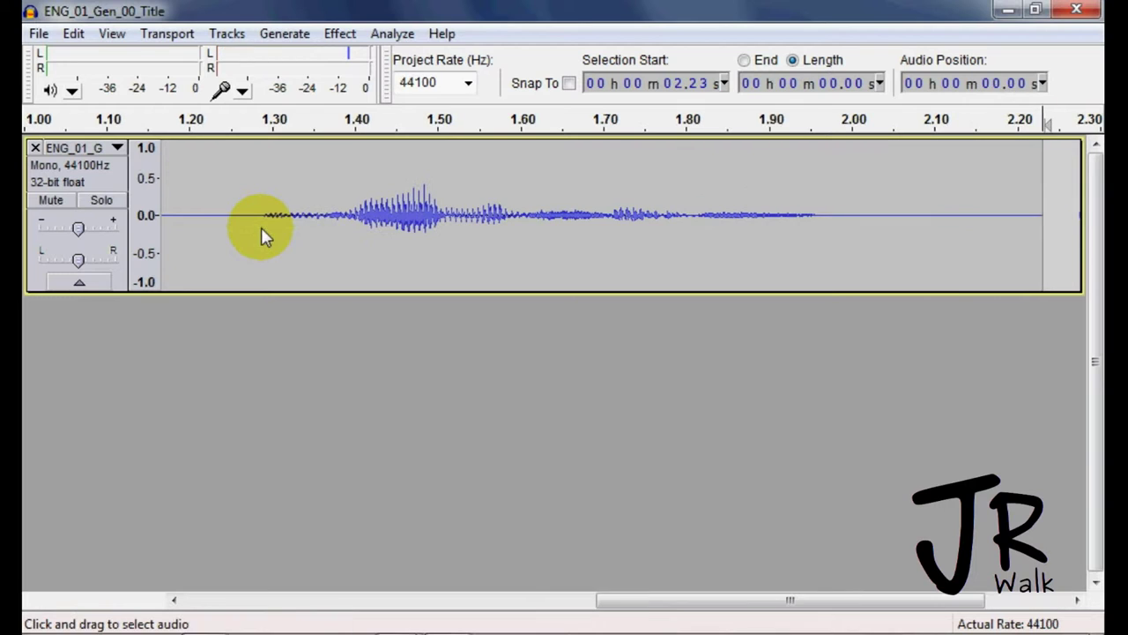
pyautogui.hotkey('ctrl', 'a')
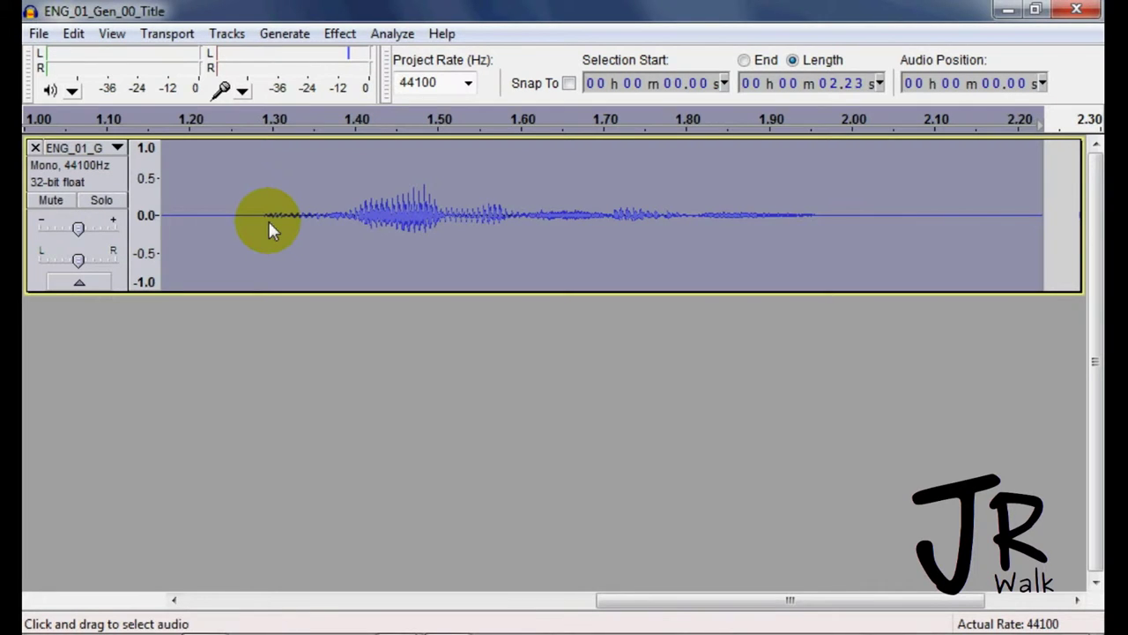
# - Save the take as project ENG_01_Gen_00_Title.aup in the Audacity subfolder, dismissing the project warning
pyautogui.click(37, 33)
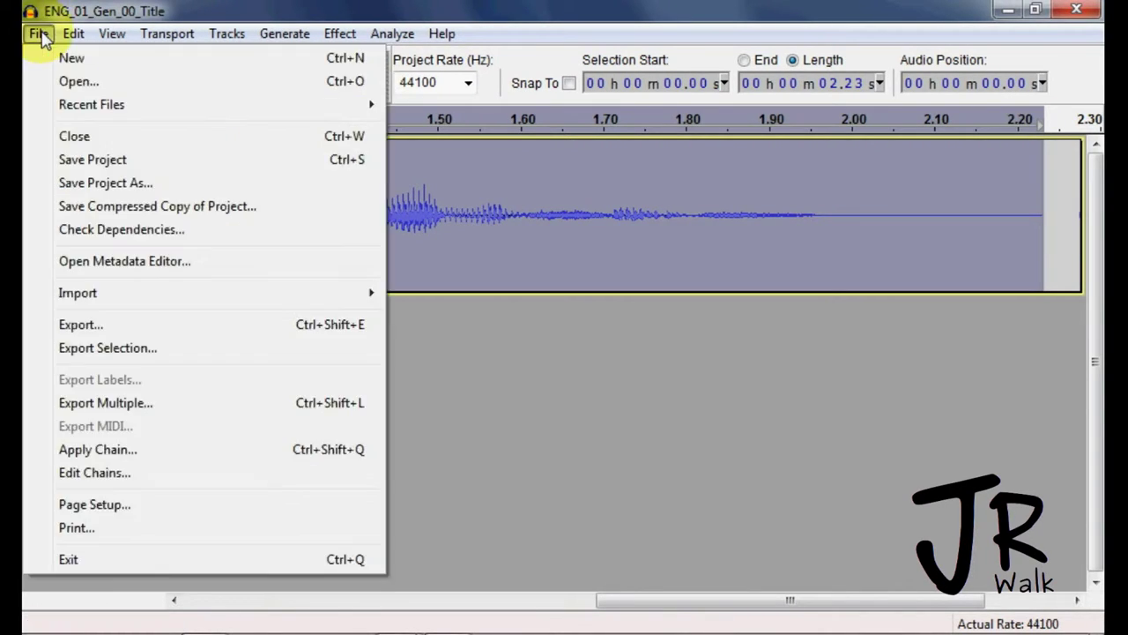
pyautogui.click(155, 183)
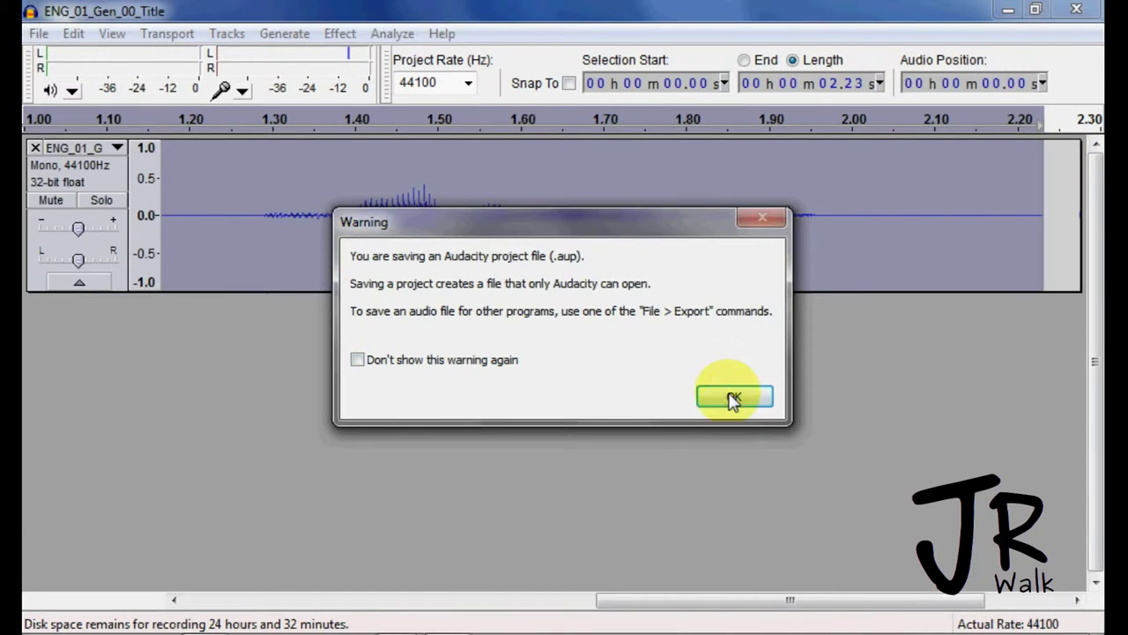
pyautogui.click(733, 399)
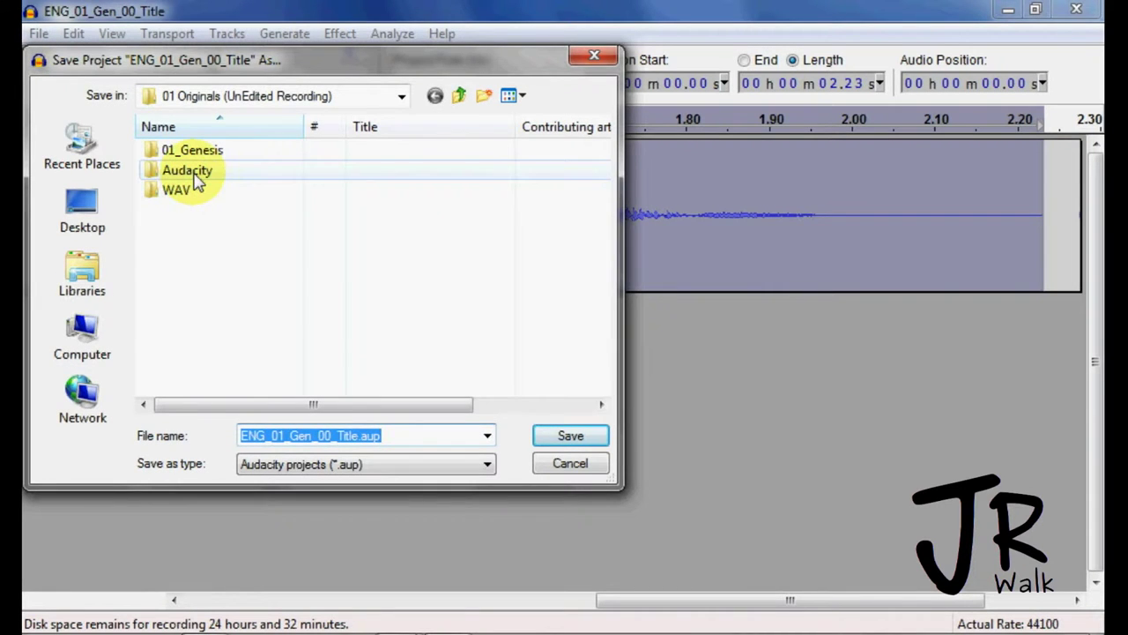
pyautogui.doubleClick(196, 176)
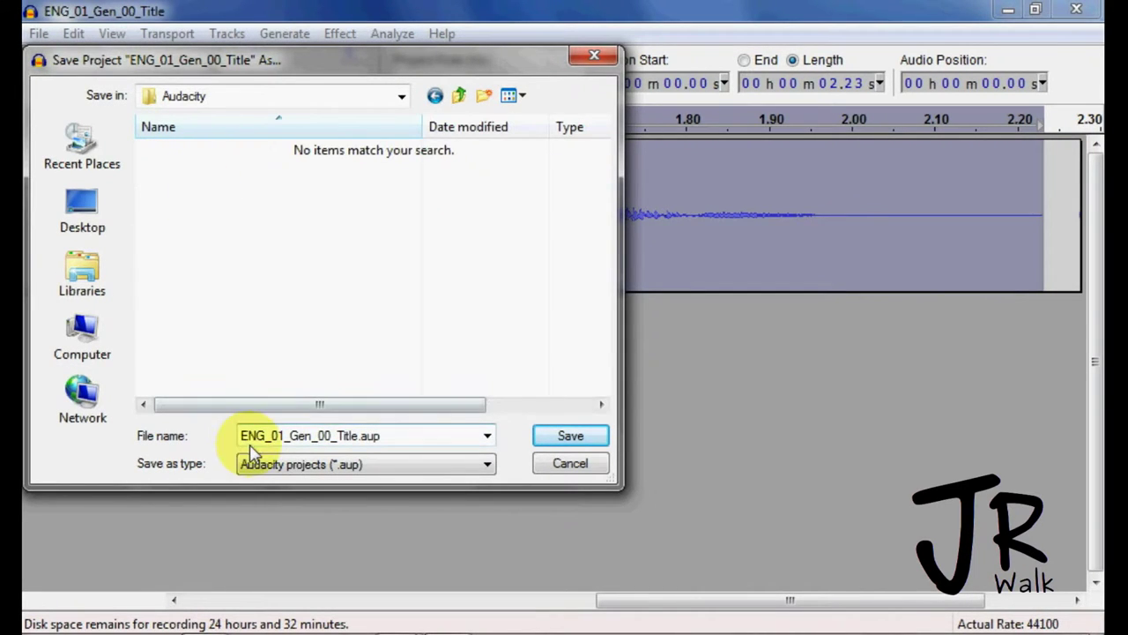
pyautogui.click(571, 437)
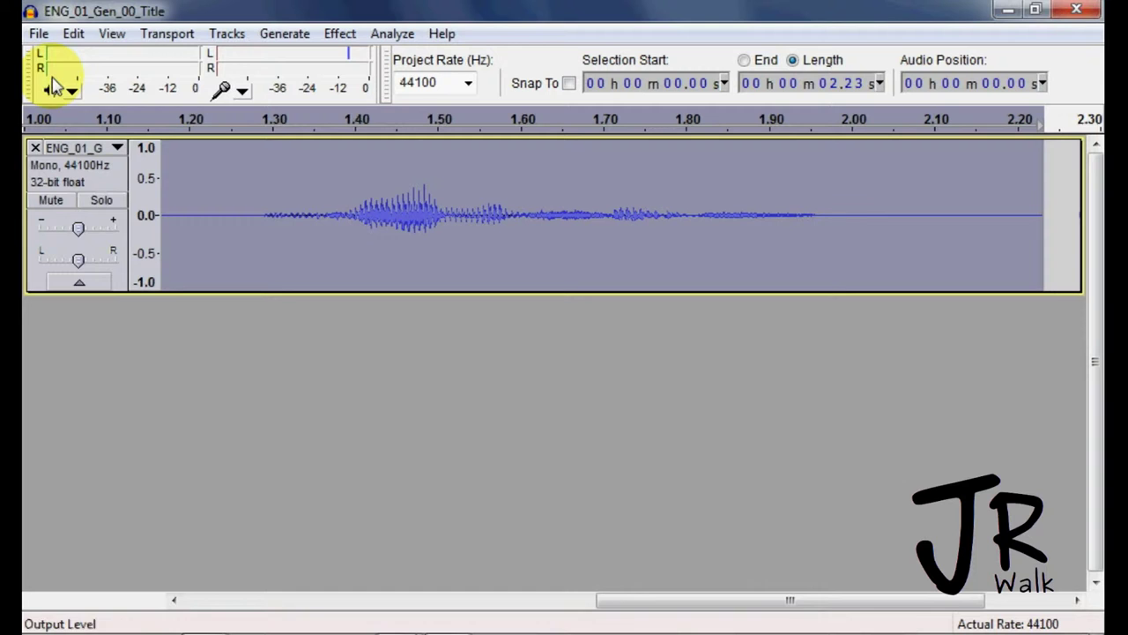
# - Export ENG_01_Gen_00_Title as a 16-bit PCM WAV into the WAV folder, bringing up its metadata
pyautogui.click(39, 36)
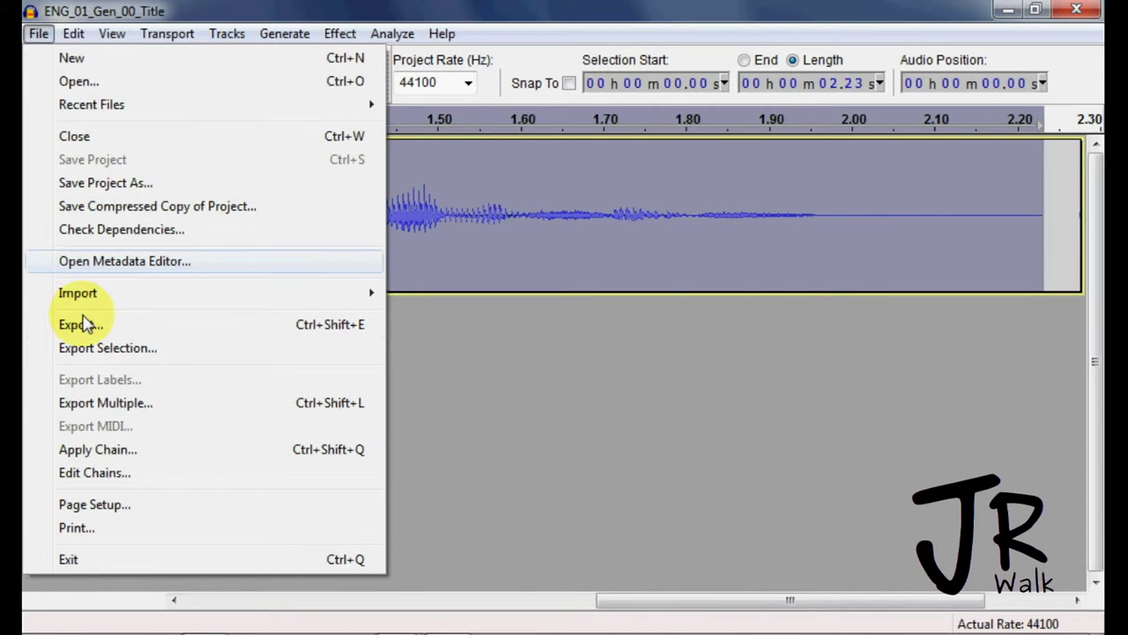
pyautogui.click(257, 328)
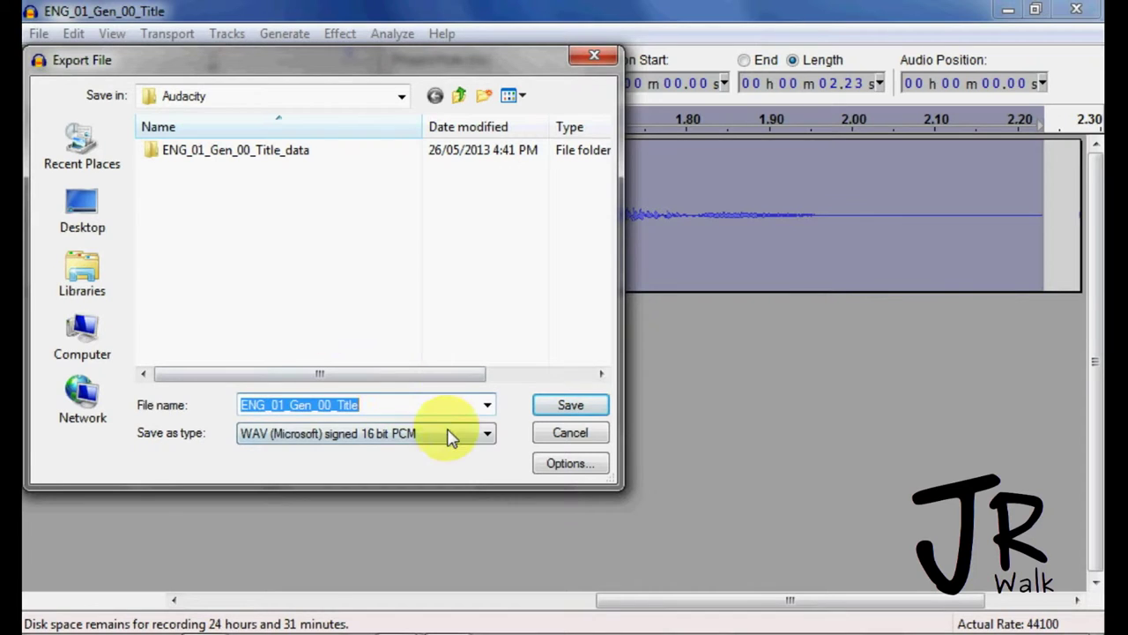
pyautogui.click(461, 96)
pyautogui.doubleClick(185, 194)
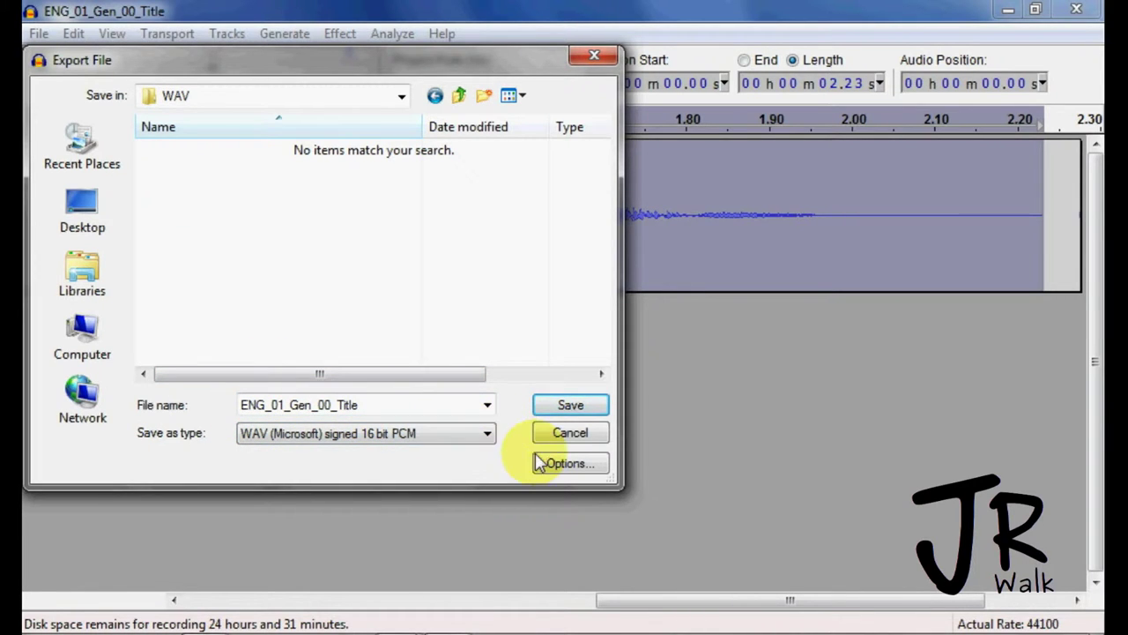
pyautogui.click(569, 405)
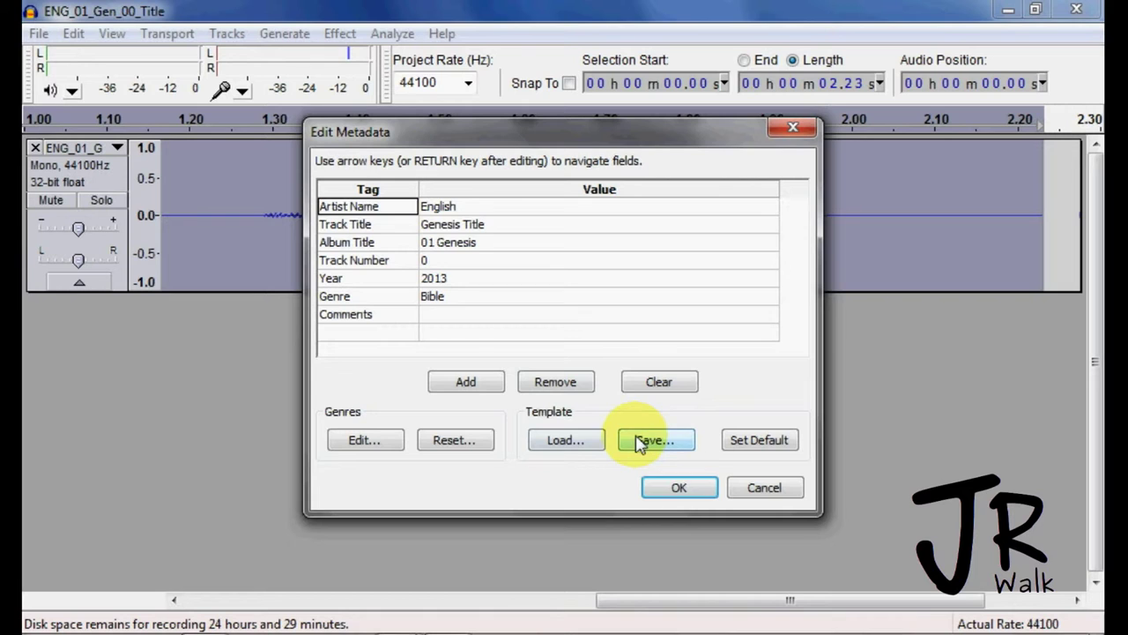
# - Accept the metadata tags (Genesis Title, 01 Genesis, 2013, Bible), close Audacity, and pick ENG_01_Gen_01.mp3
pyautogui.click(679, 490)
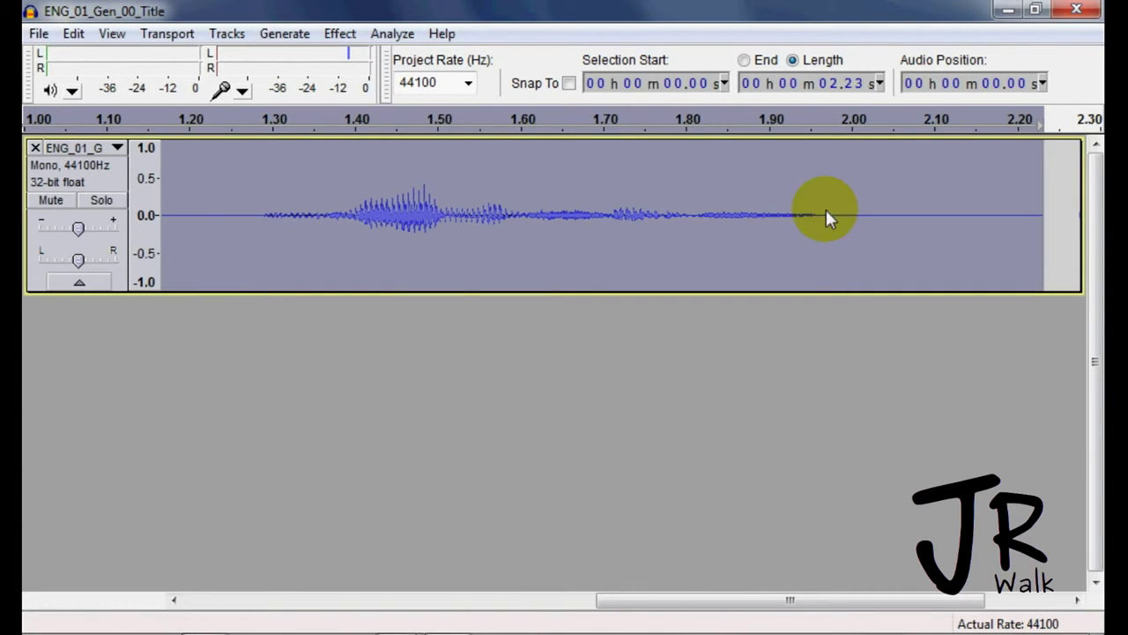
pyautogui.click(1076, 14)
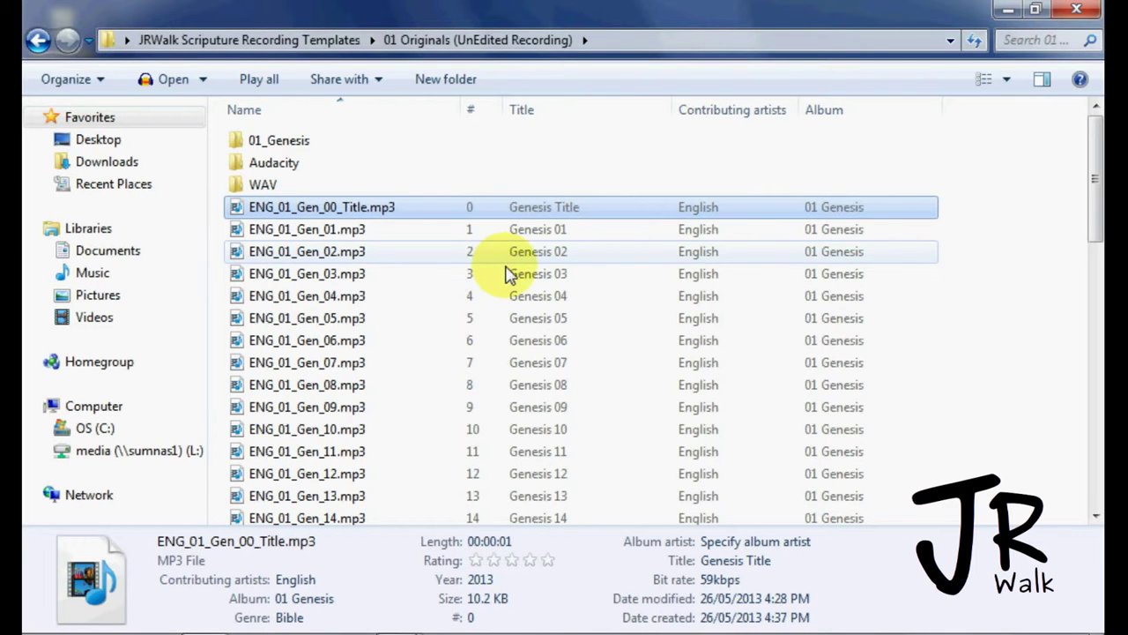
pyautogui.click(348, 238)
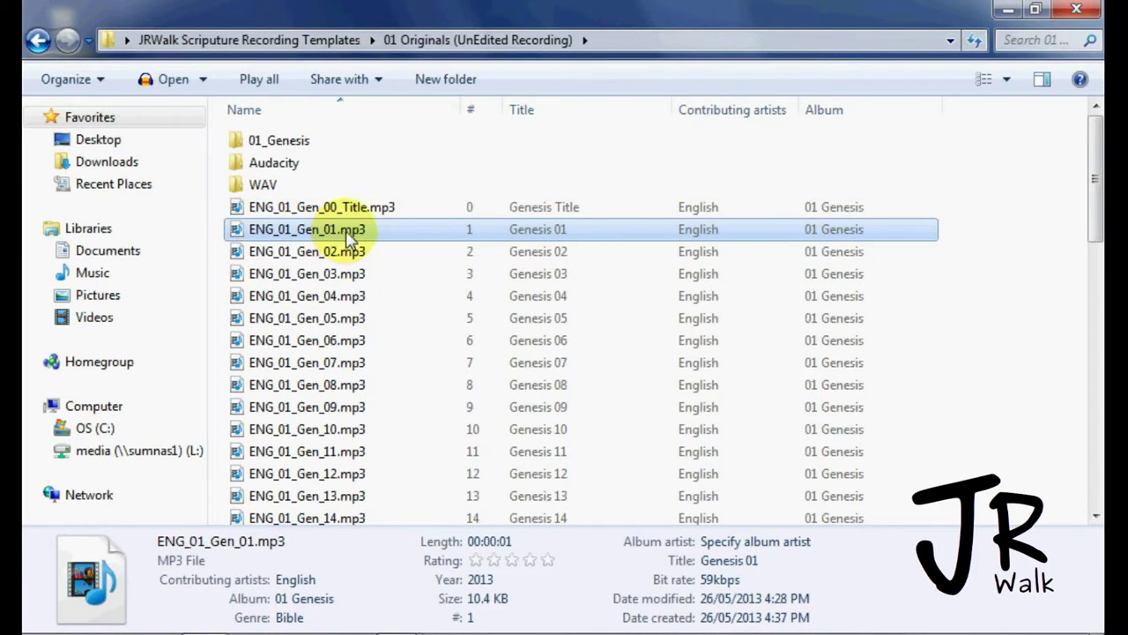
pyautogui.rightClick(345, 236)
# - Cancel the accidental rename and open ENG_01_Gen_01.mp3 from Explorer in Audacity
pyautogui.click(291, 227)
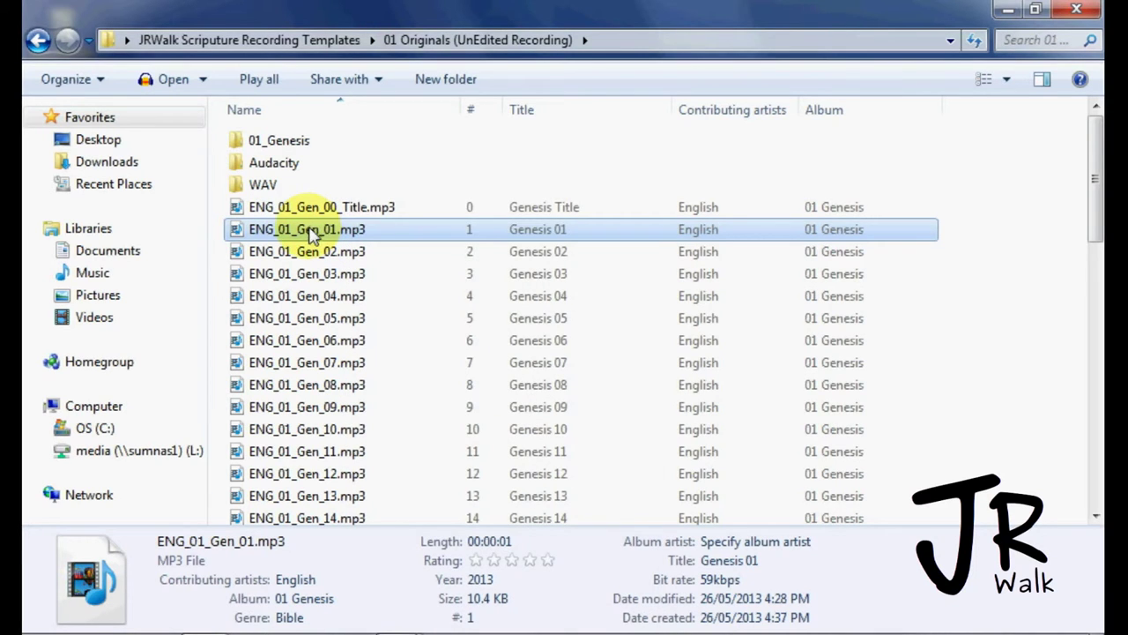
pyautogui.press('Escape')
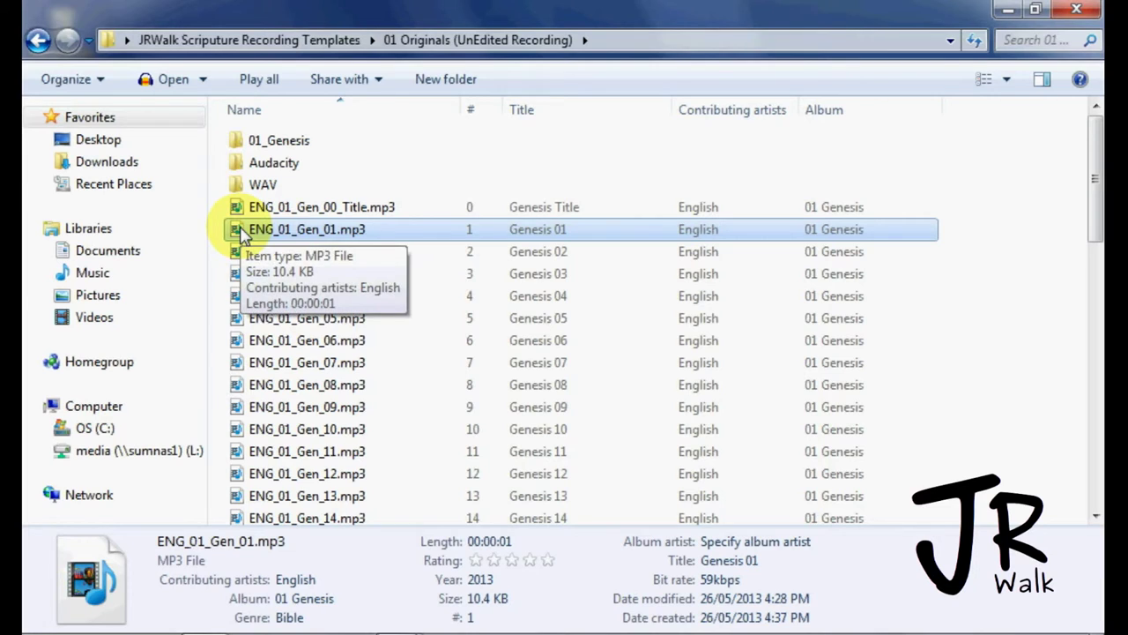
pyautogui.doubleClick(243, 231)
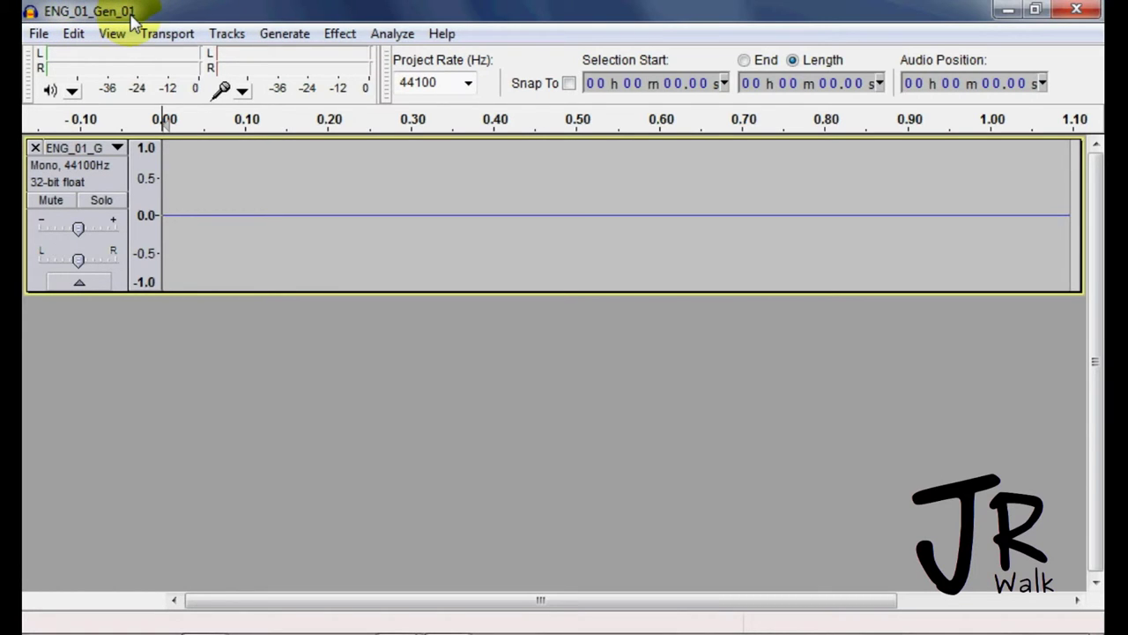
# - Begin Save Project As for ENG_01_Gen_01.aup, past the warning, with the Audacity folder as destination
pyautogui.click(37, 34)
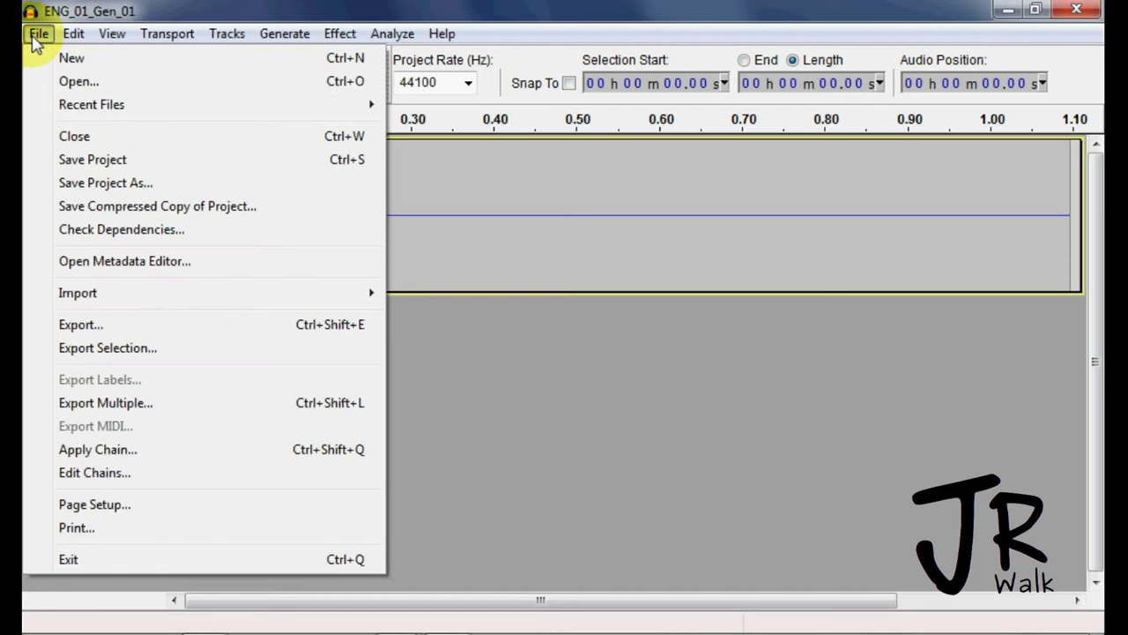
pyautogui.click(141, 185)
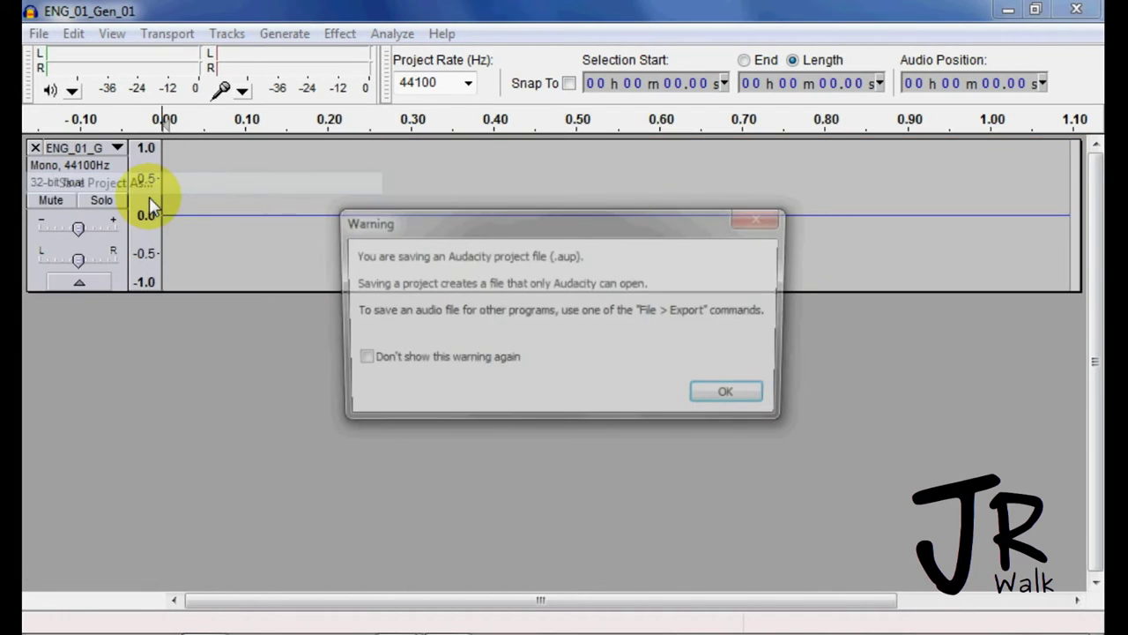
pyautogui.click(750, 398)
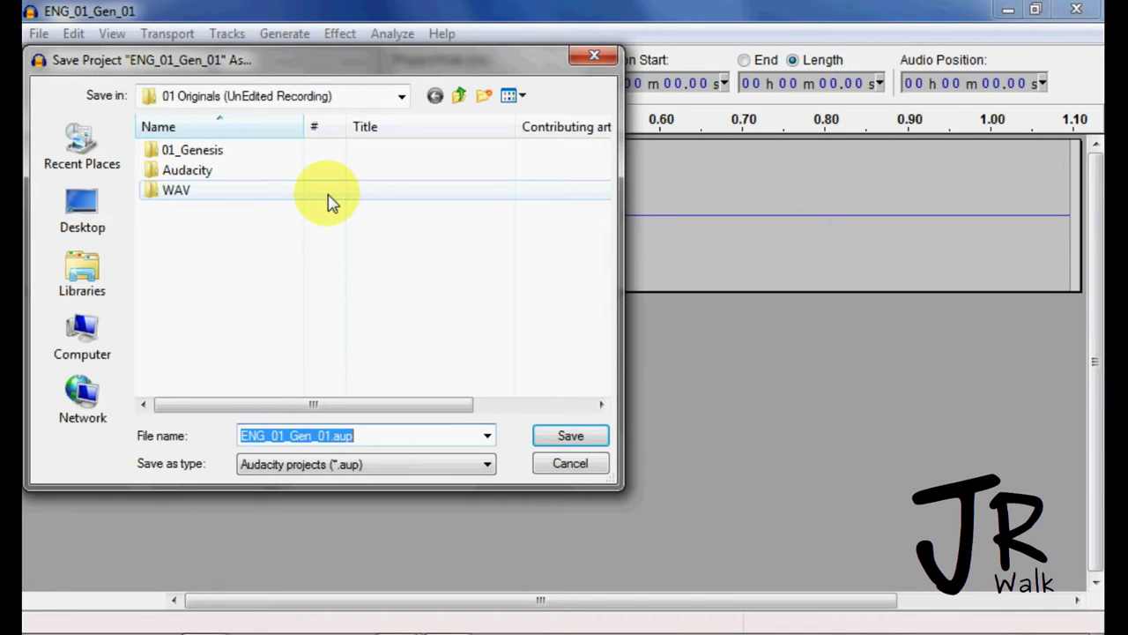
pyautogui.doubleClick(187, 172)
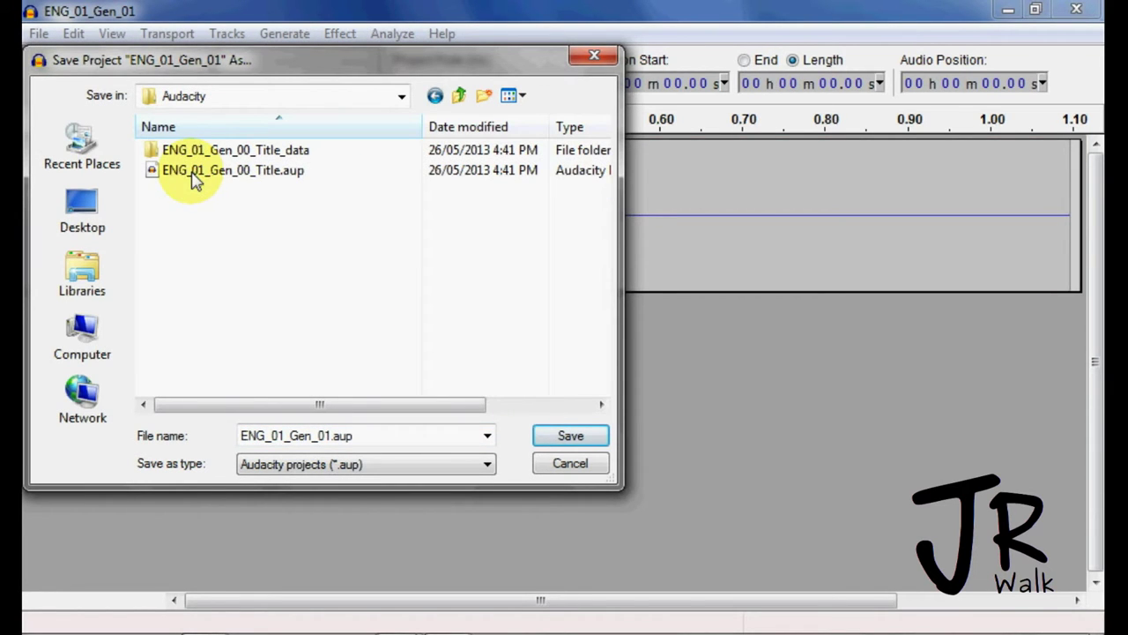
# - Save the ENG_01_Gen_01.aup project and clear all of the template's existing audio
pyautogui.click(560, 438)
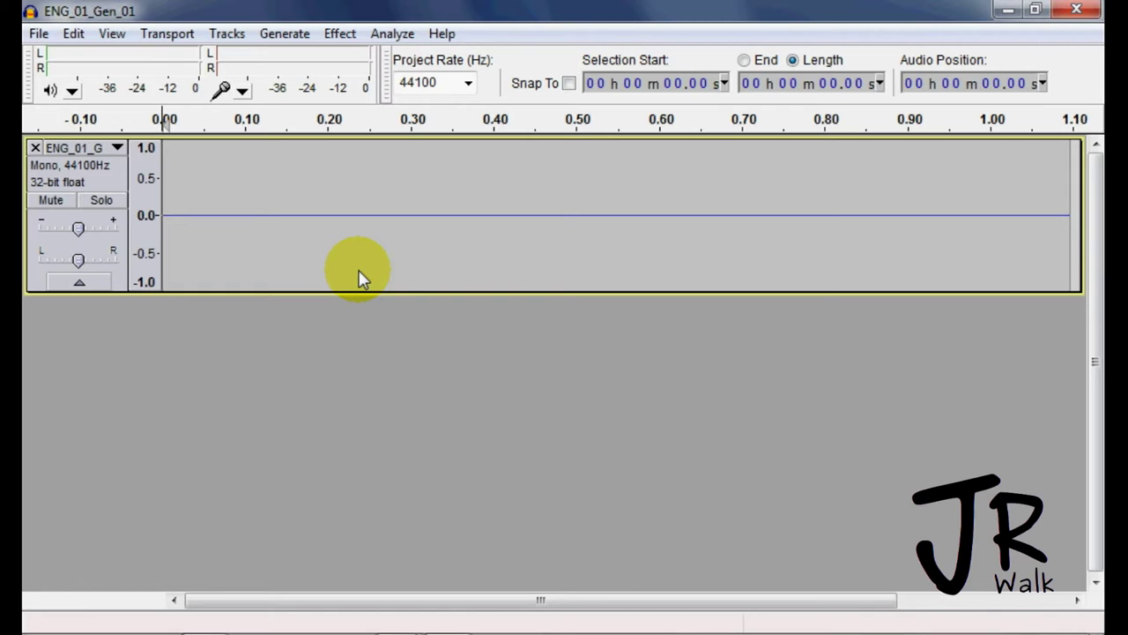
pyautogui.hotkey('ctrl', 'a')
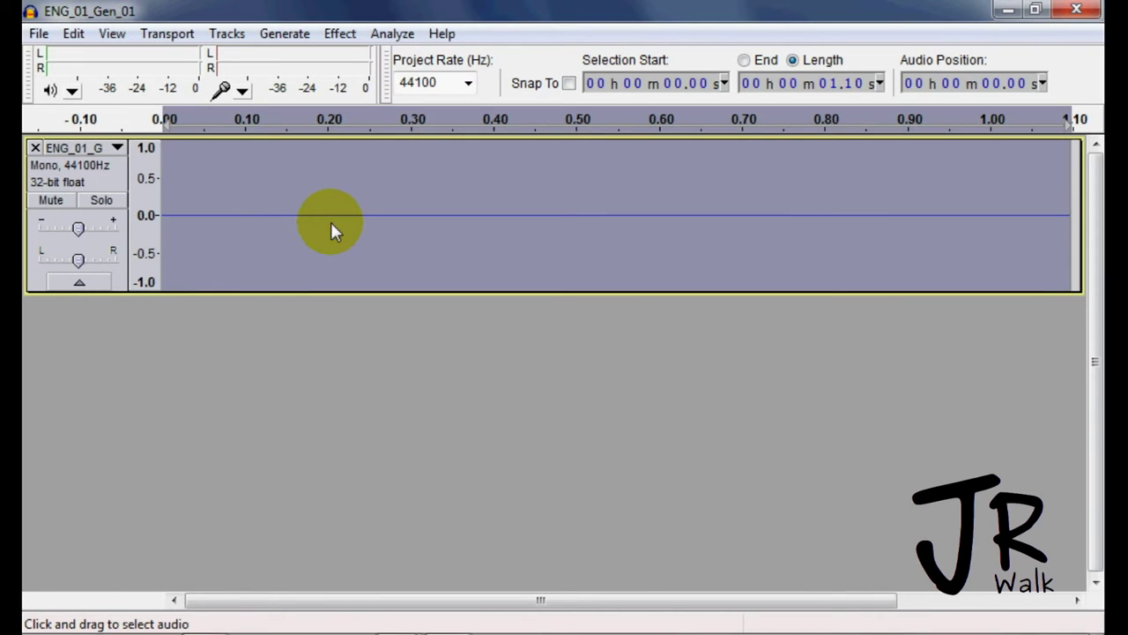
pyautogui.press('Delete')
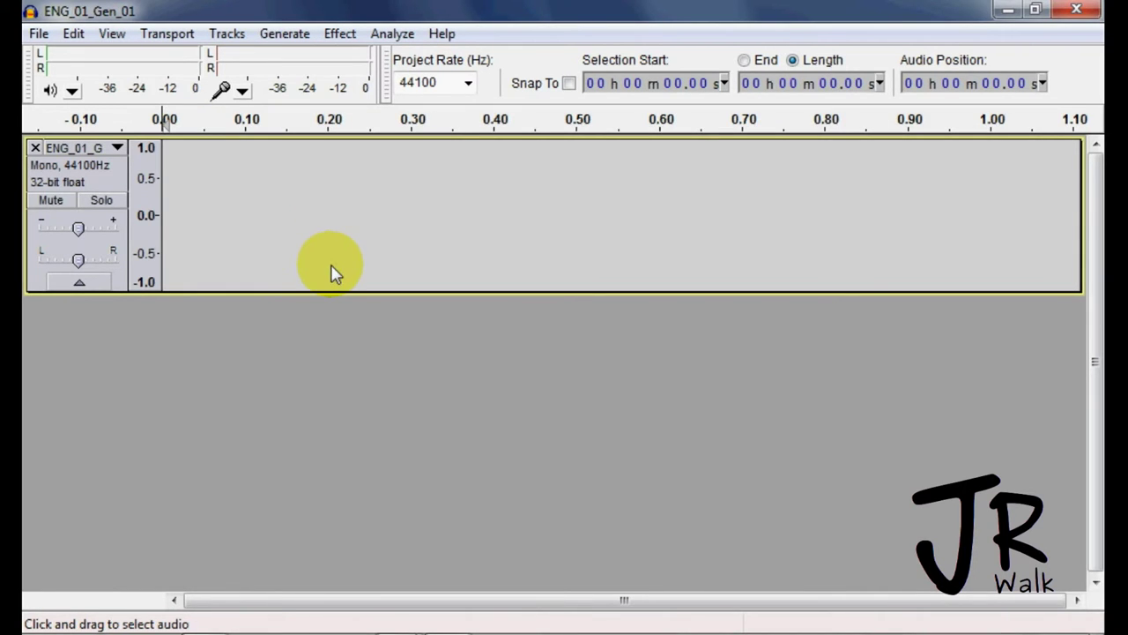
# - Record the narration in two takes, about eight seconds in all, and fit it in view
pyautogui.press('r')
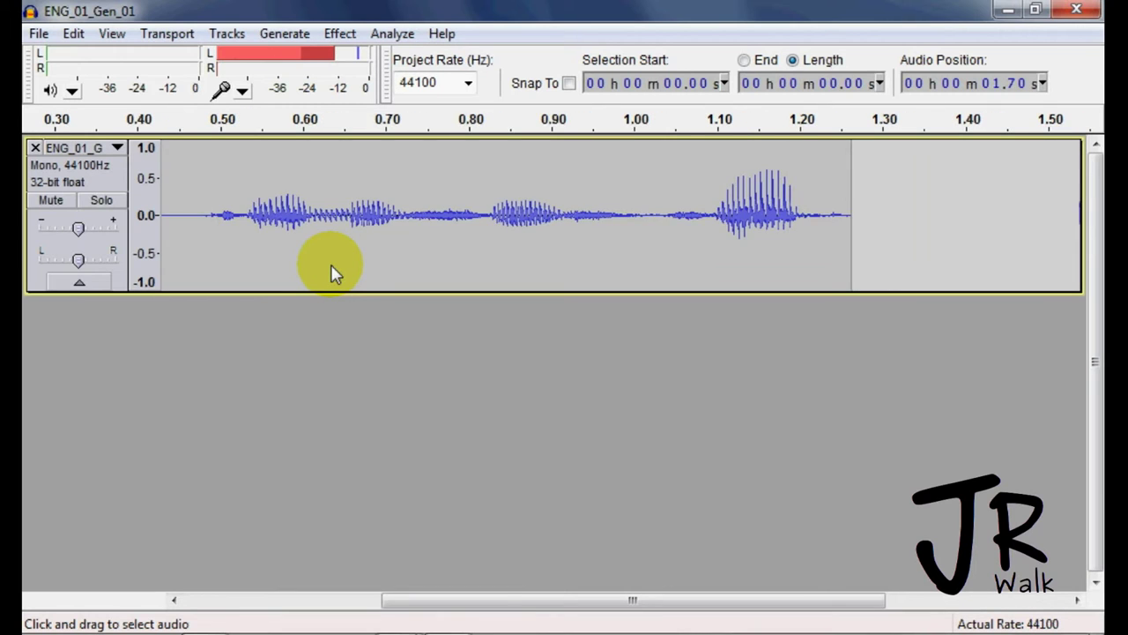
pyautogui.press('space')
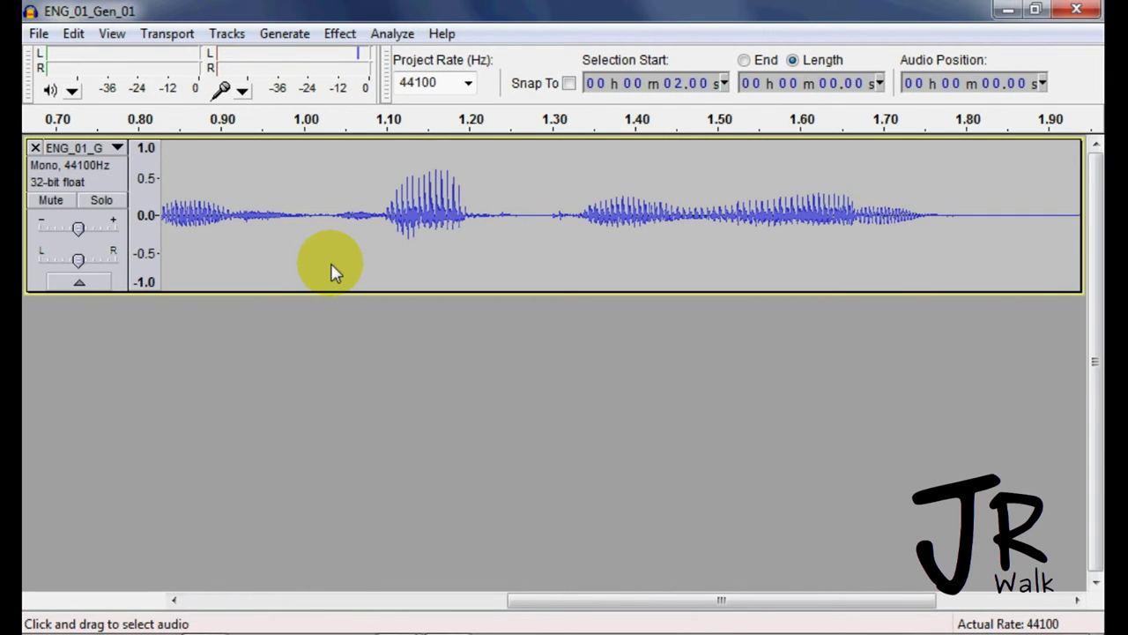
pyautogui.press('r')
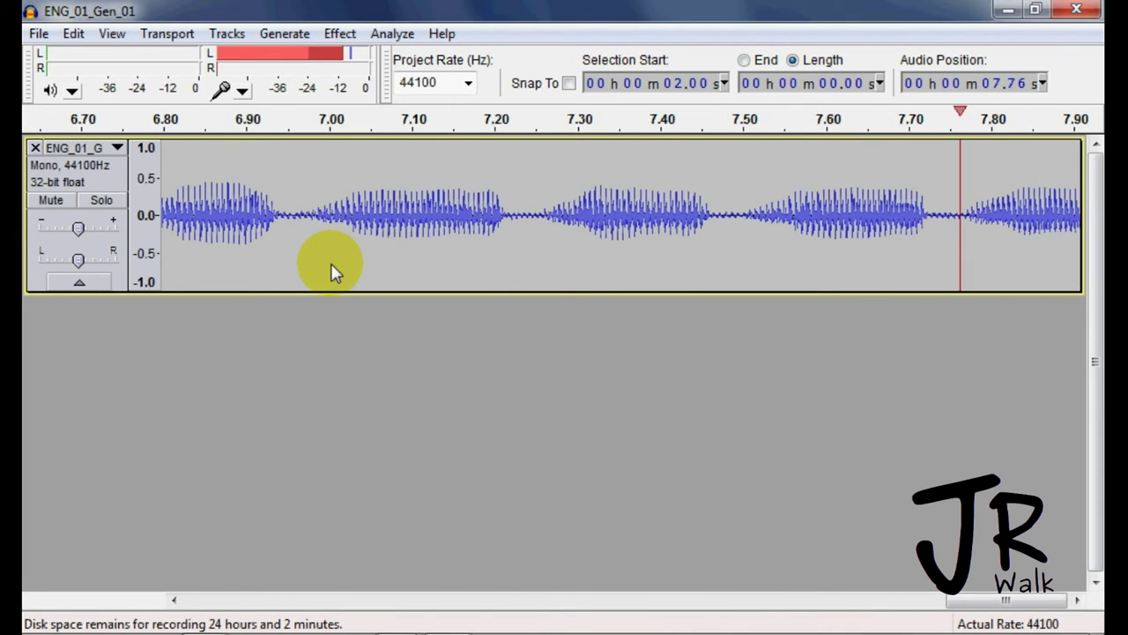
pyautogui.press('space')
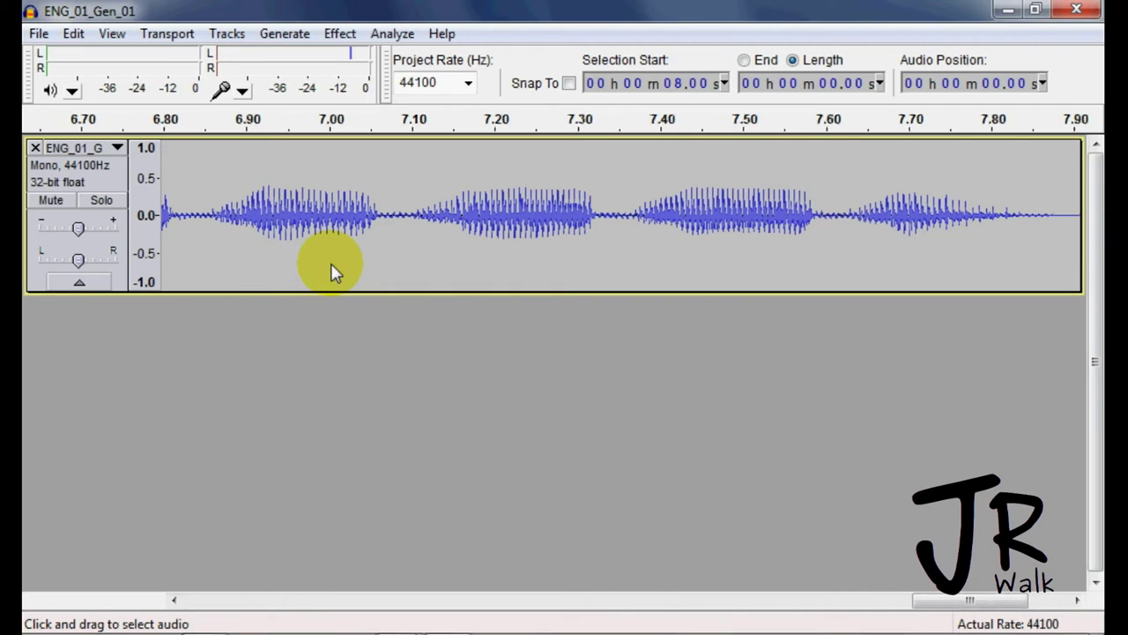
pyautogui.hotkey('ctrl', 'f')
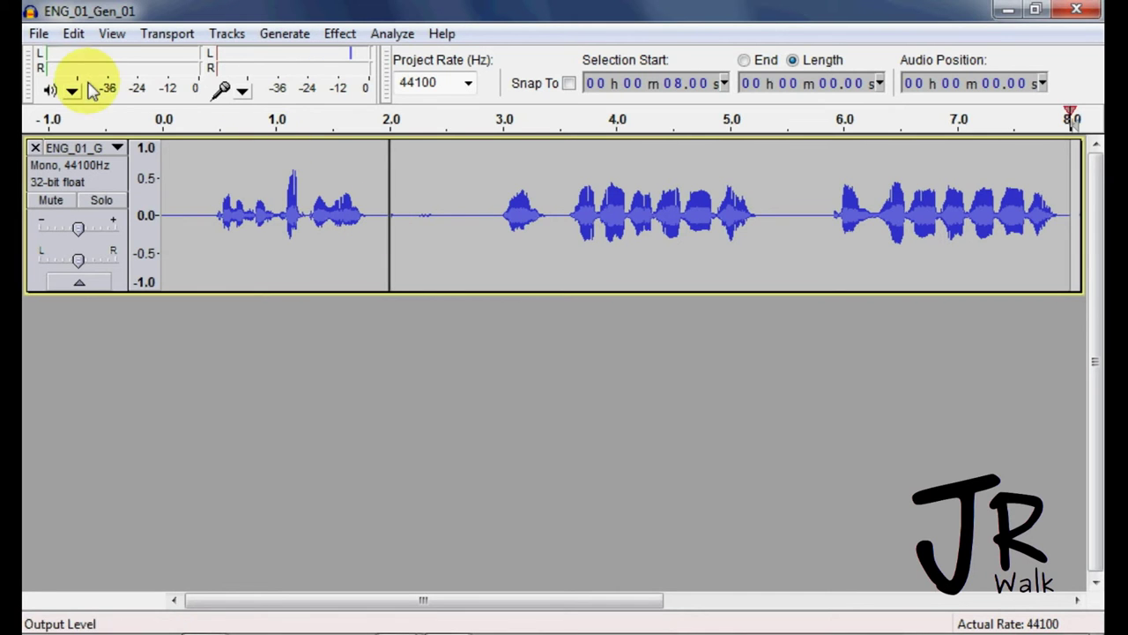
# - Save the project, then export ENG_01_Gen_01 as 16-bit WAV to the WAV folder with tags Genesis 01, track 1
pyautogui.click(40, 37)
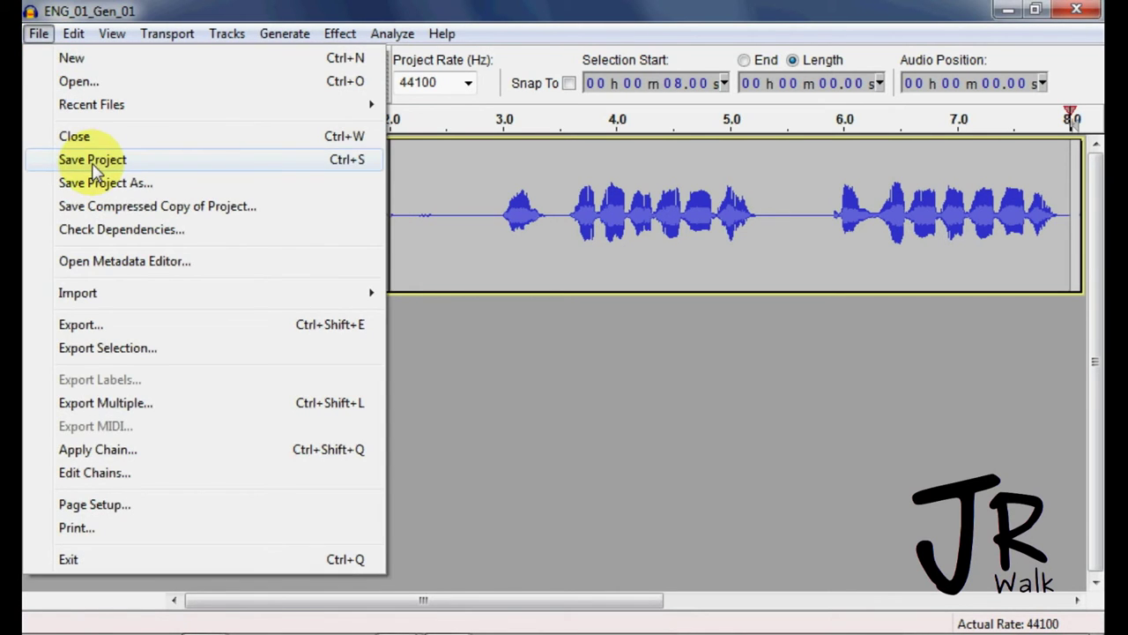
pyautogui.click(91, 162)
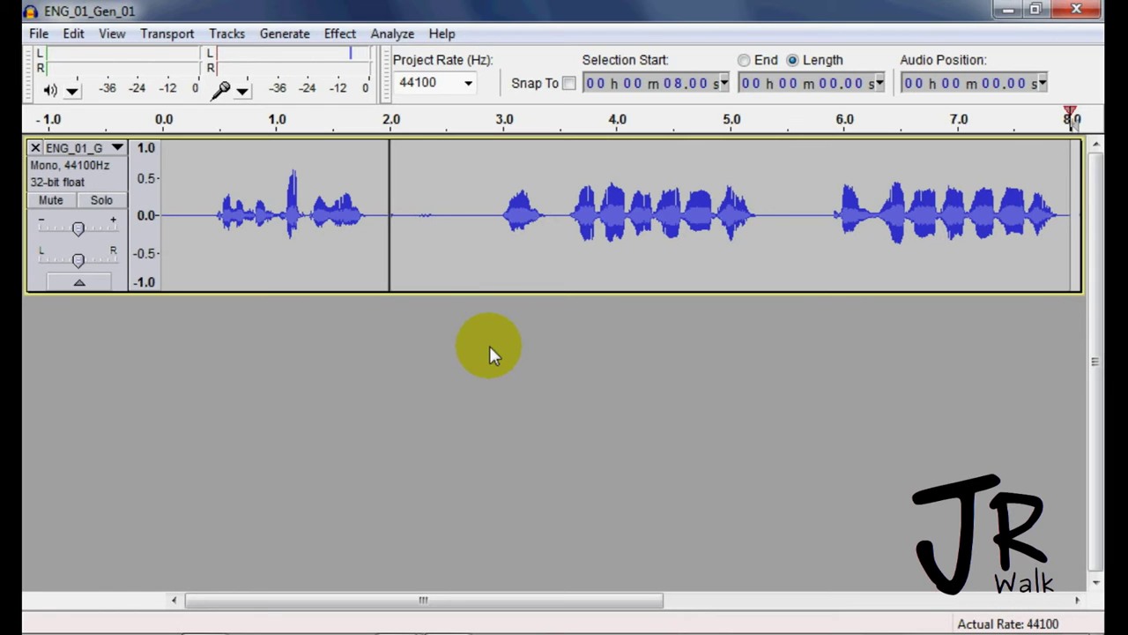
pyautogui.click(39, 39)
pyautogui.click(70, 323)
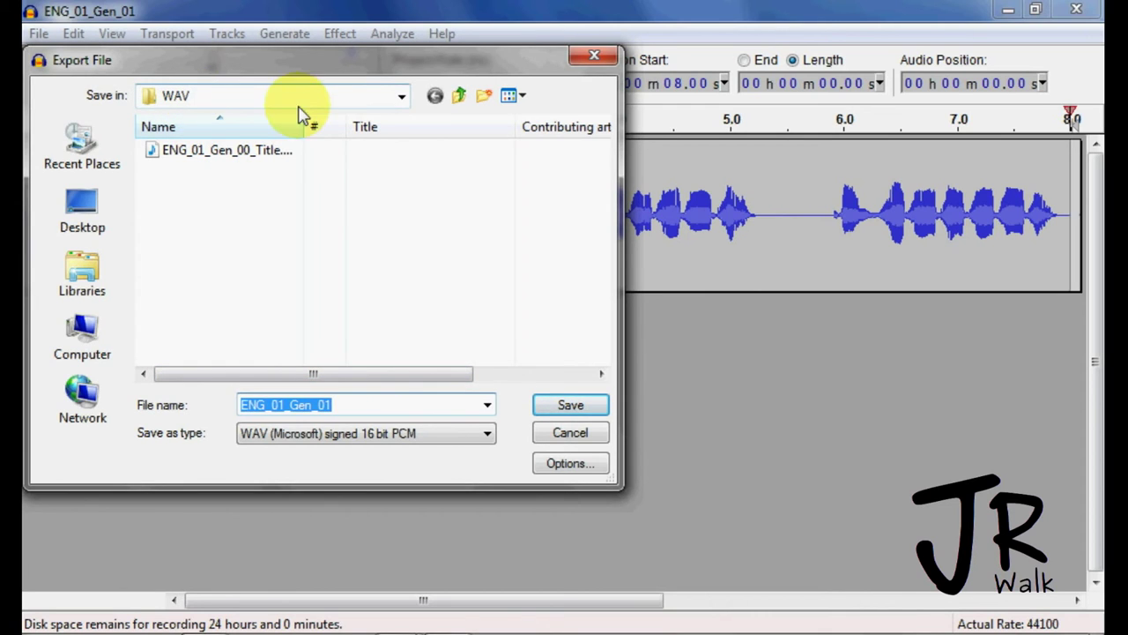
pyautogui.click(561, 408)
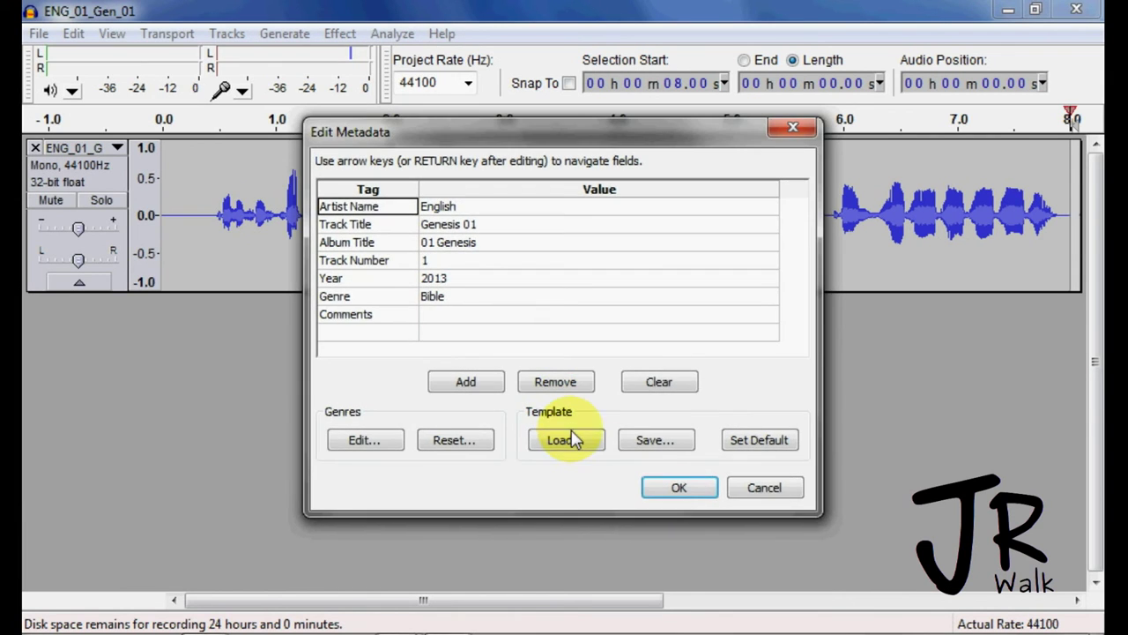
pyautogui.click(672, 487)
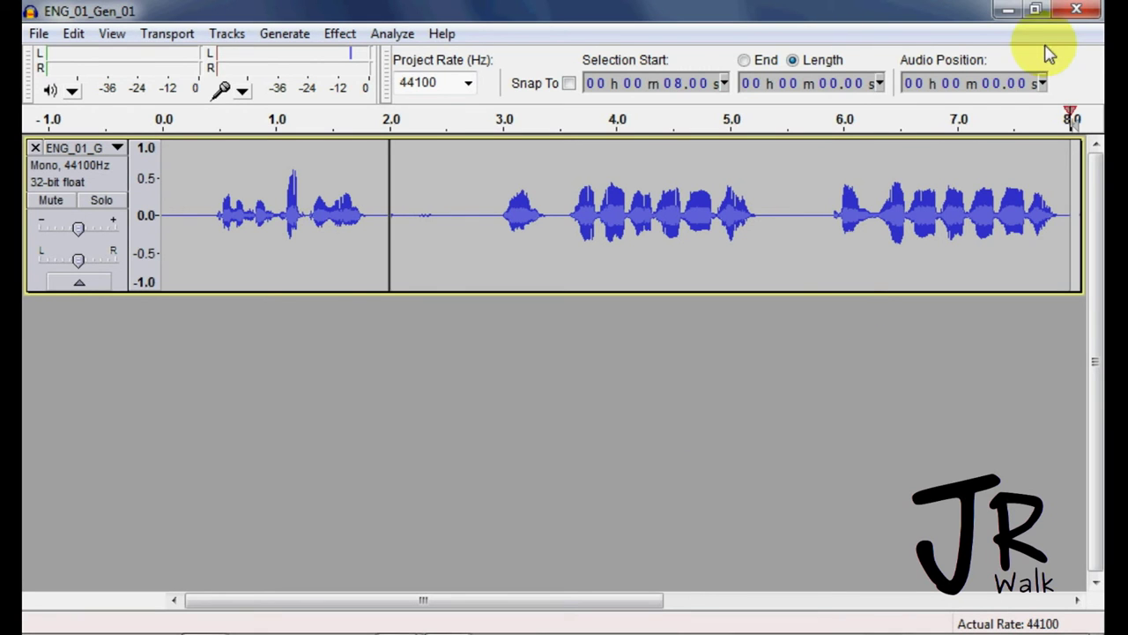
# - Close Audacity, then delete ENG_01_Gen_00_Title.mp3 and ENG_01_Gen_01.mp3, confirming the move to the Recycle Bin
pyautogui.click(1077, 10)
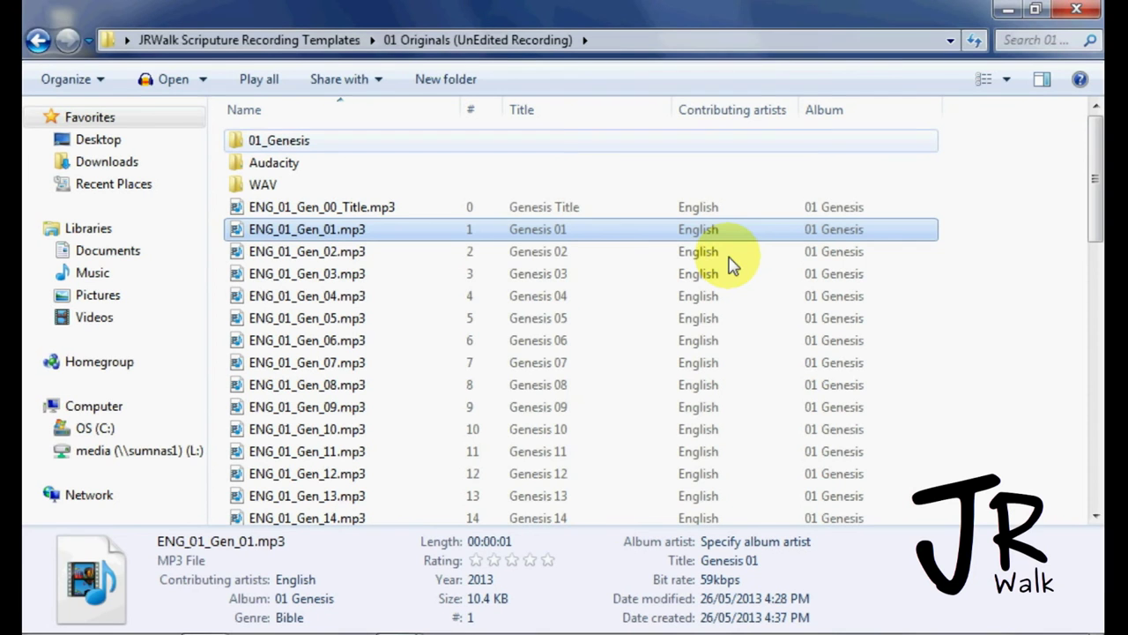
pyautogui.click(316, 237)
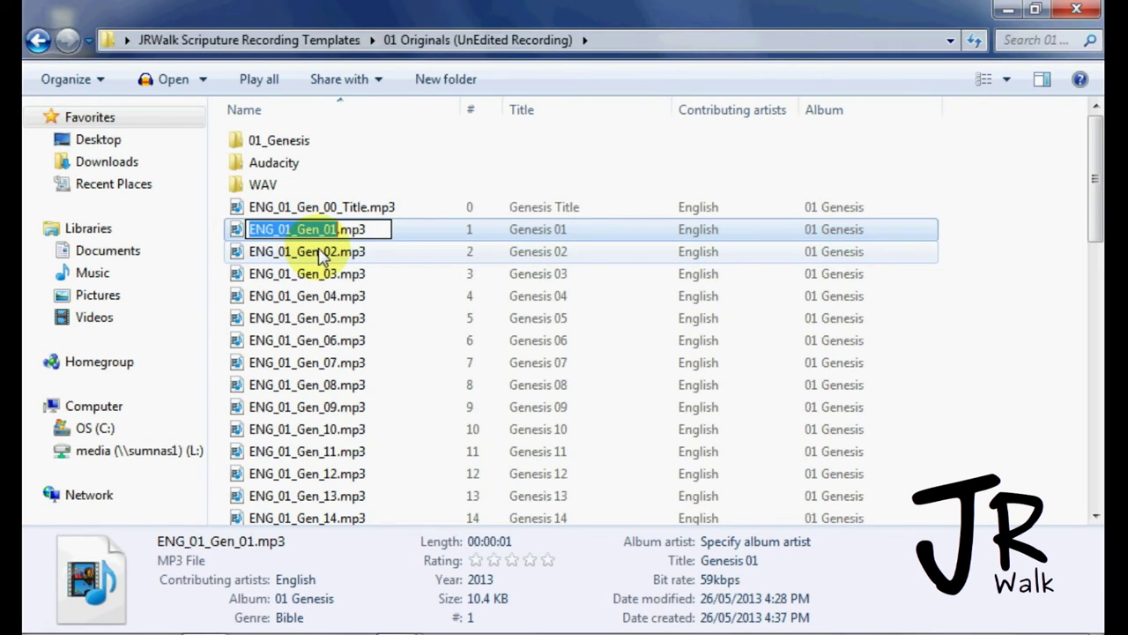
pyautogui.keyDown('shift'); pyautogui.click(242, 253); pyautogui.keyUp('shift')
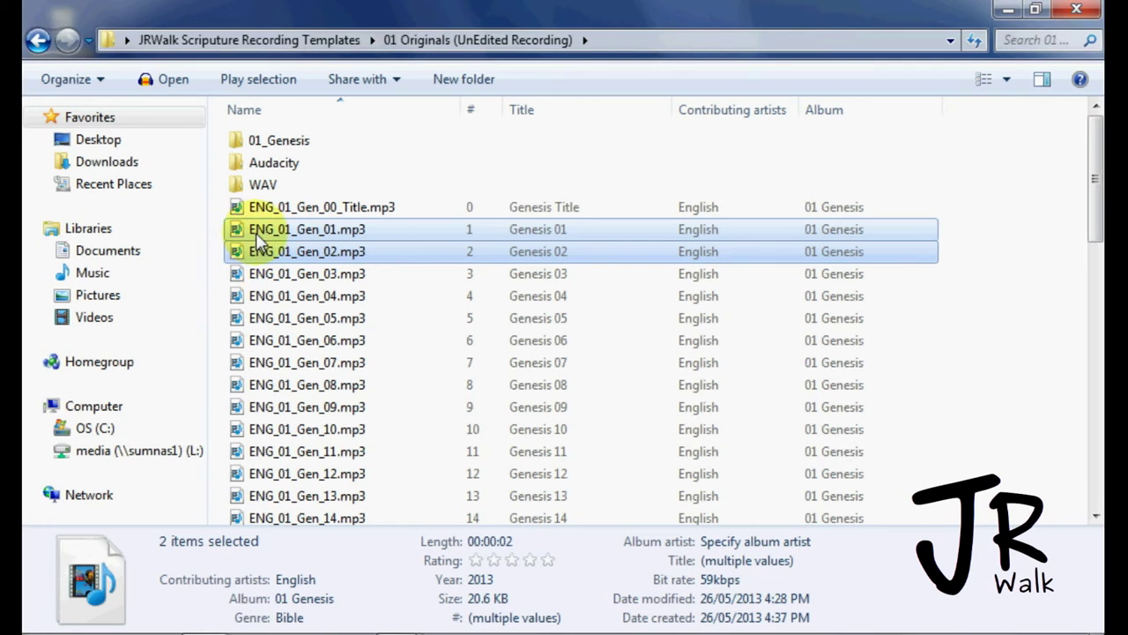
pyautogui.click(278, 216)
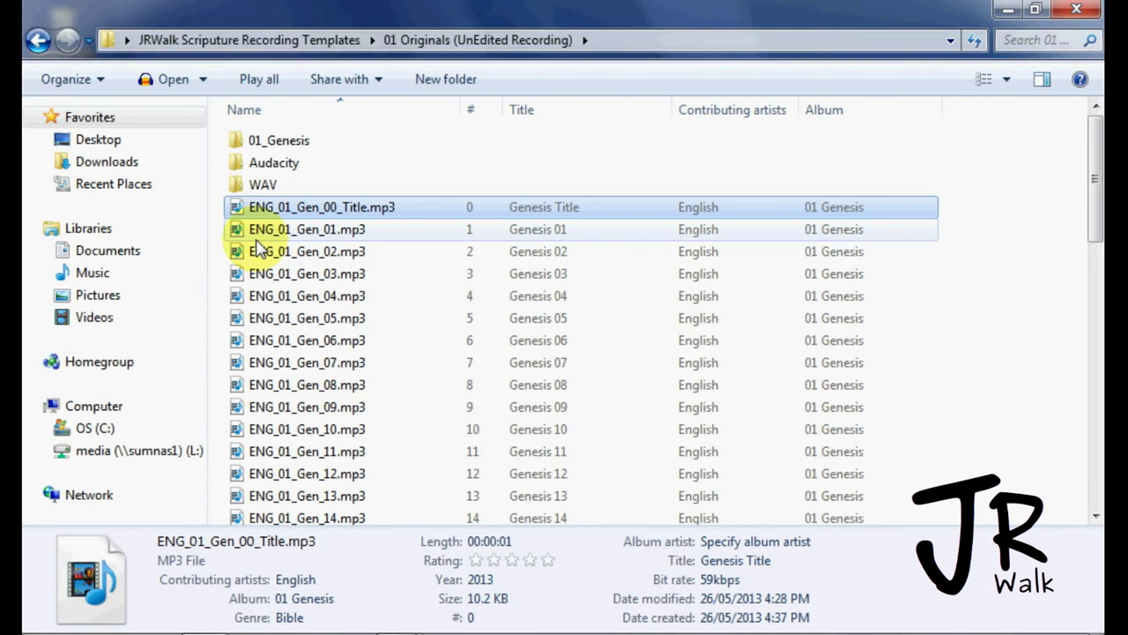
pyautogui.keyDown('shift'); pyautogui.click(240, 234); pyautogui.keyUp('shift')
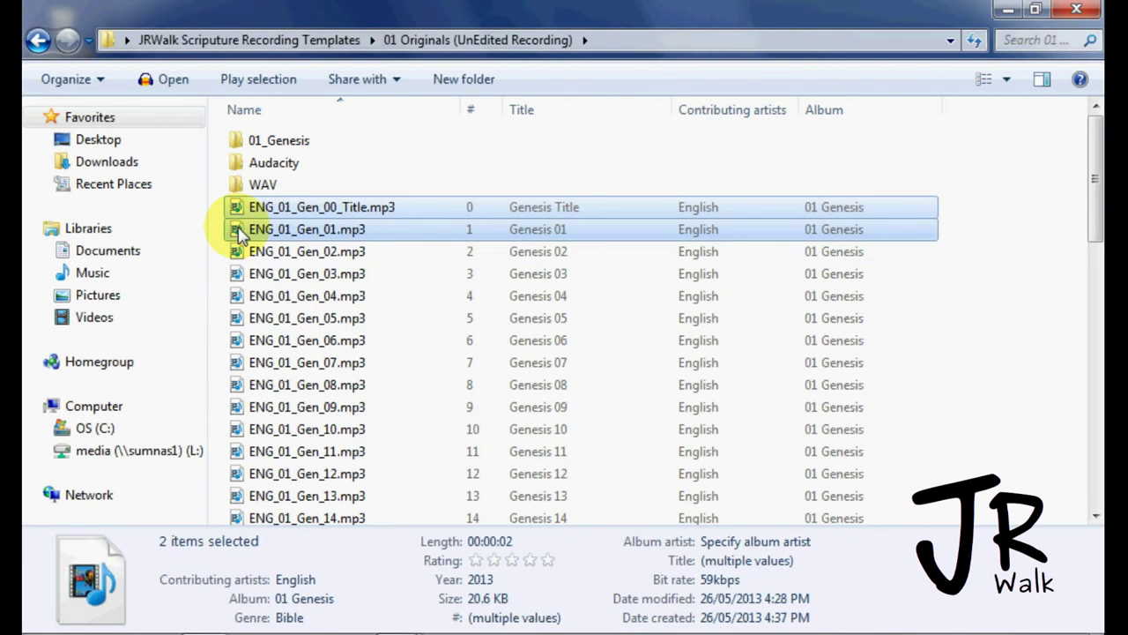
pyautogui.press('Delete')
pyautogui.click(638, 343)
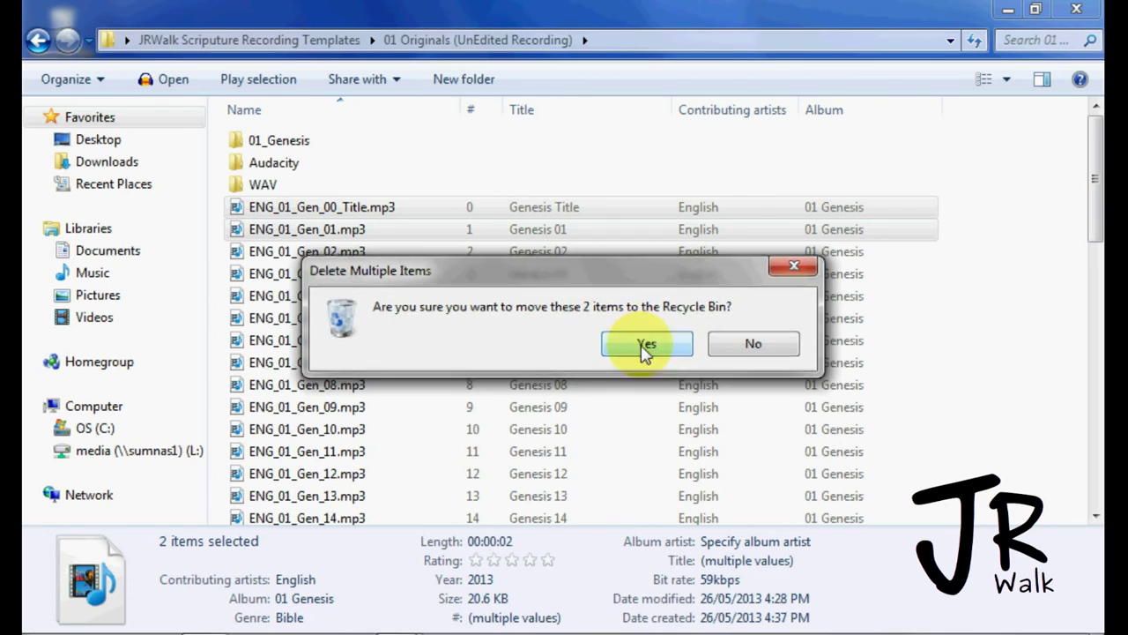